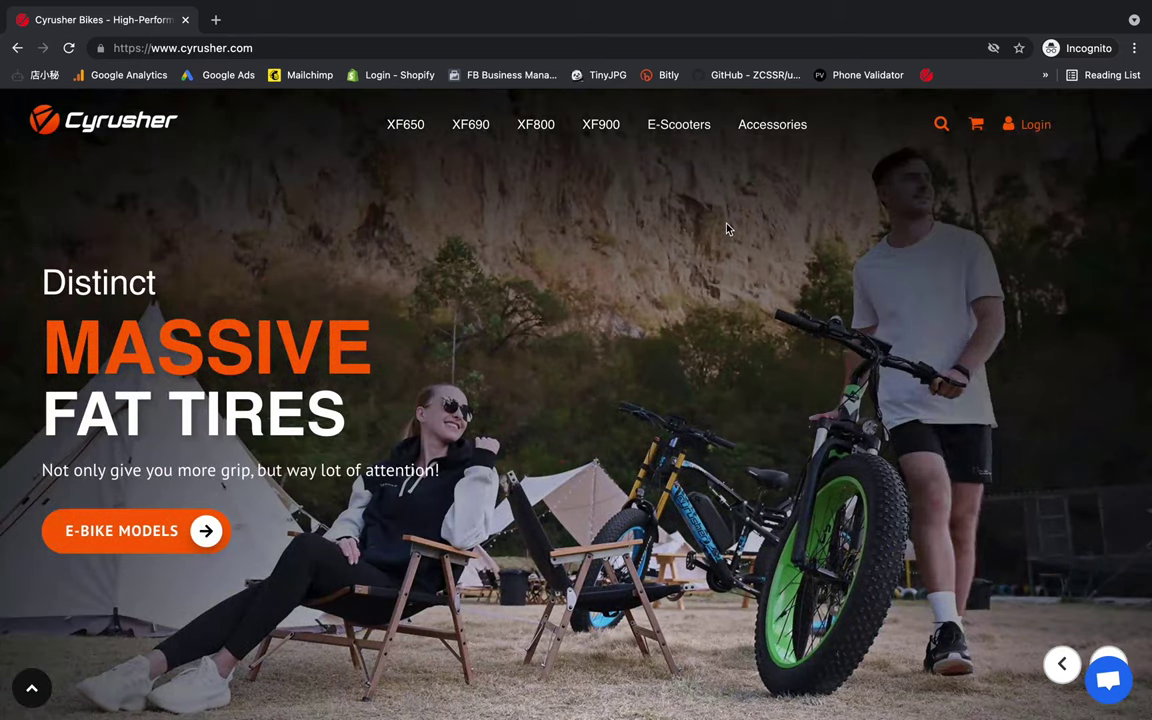
- Visit the account login page, then return to the Cyrusher store home page
click(1035, 125)
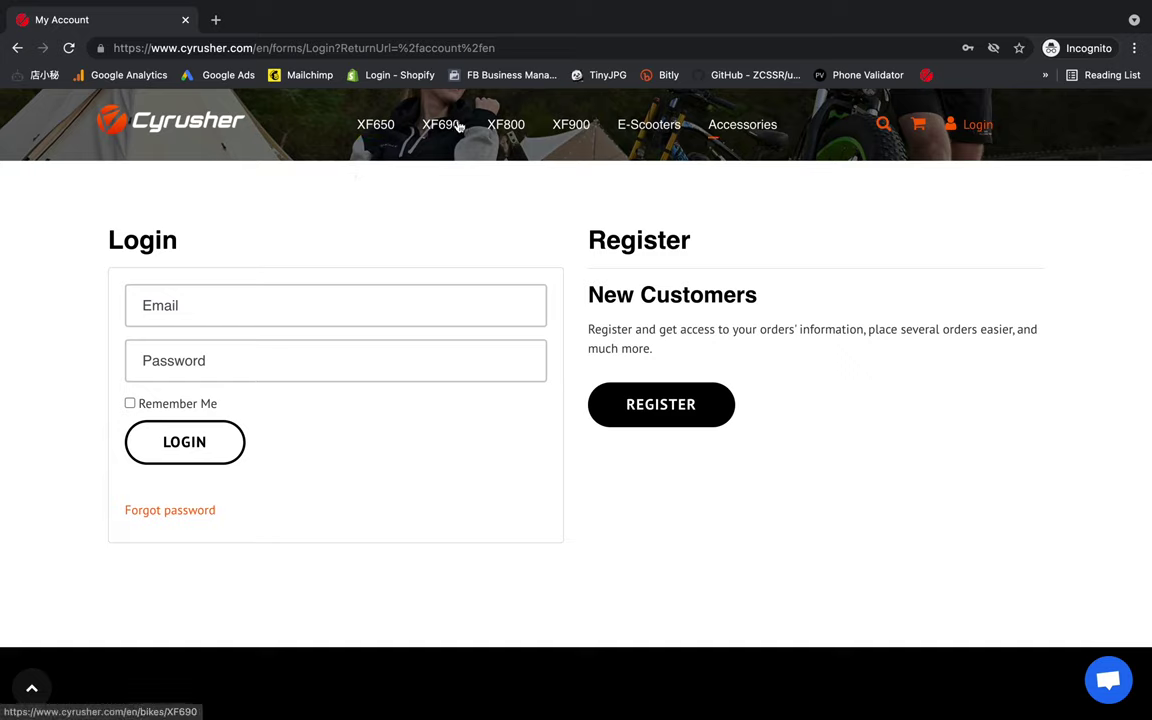
click(188, 119)
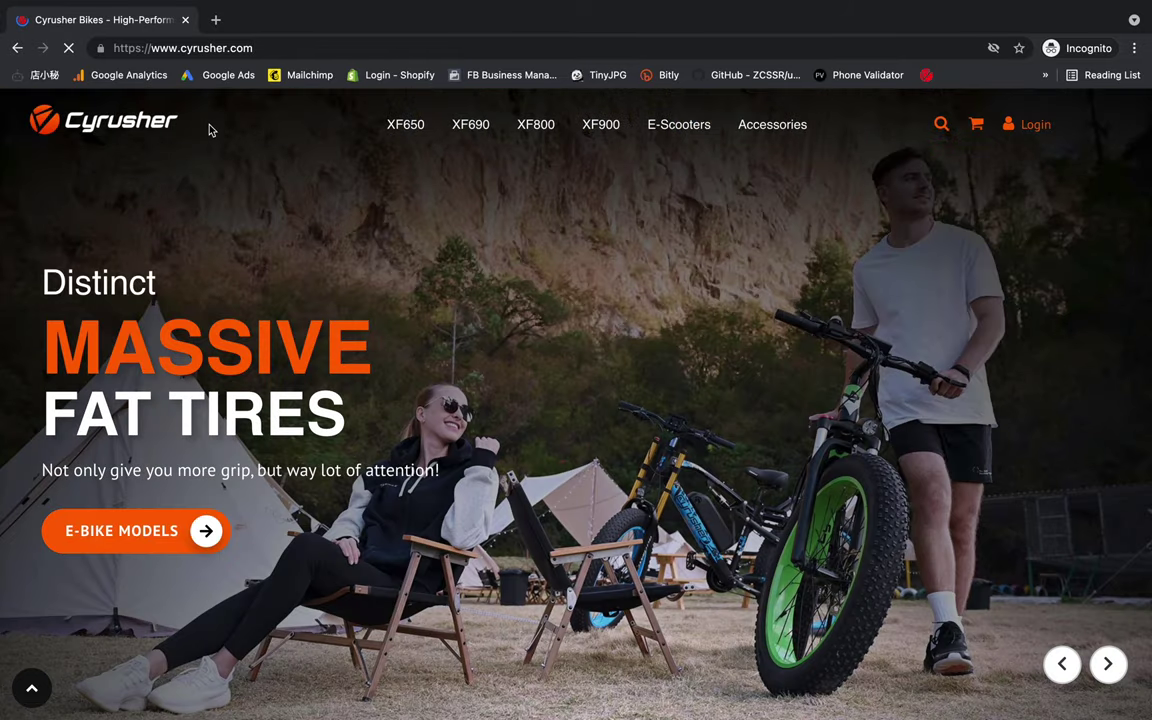
scroll(312, 217, down, 10)
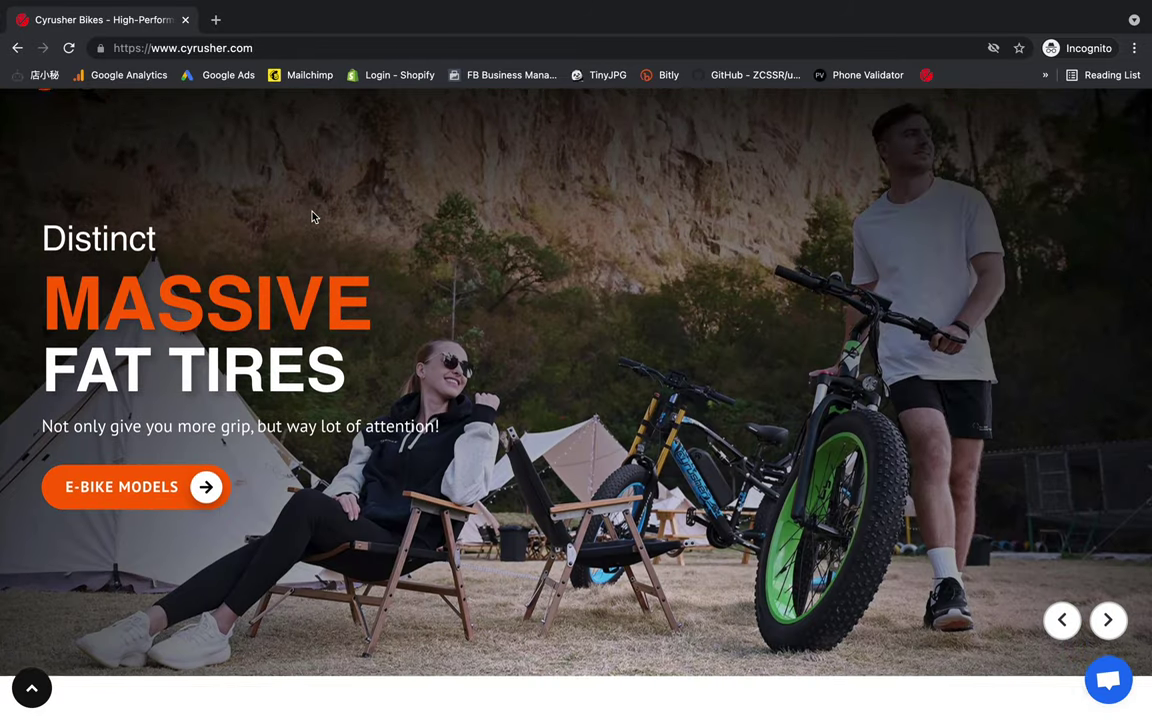
scroll(310, 207, up, 10)
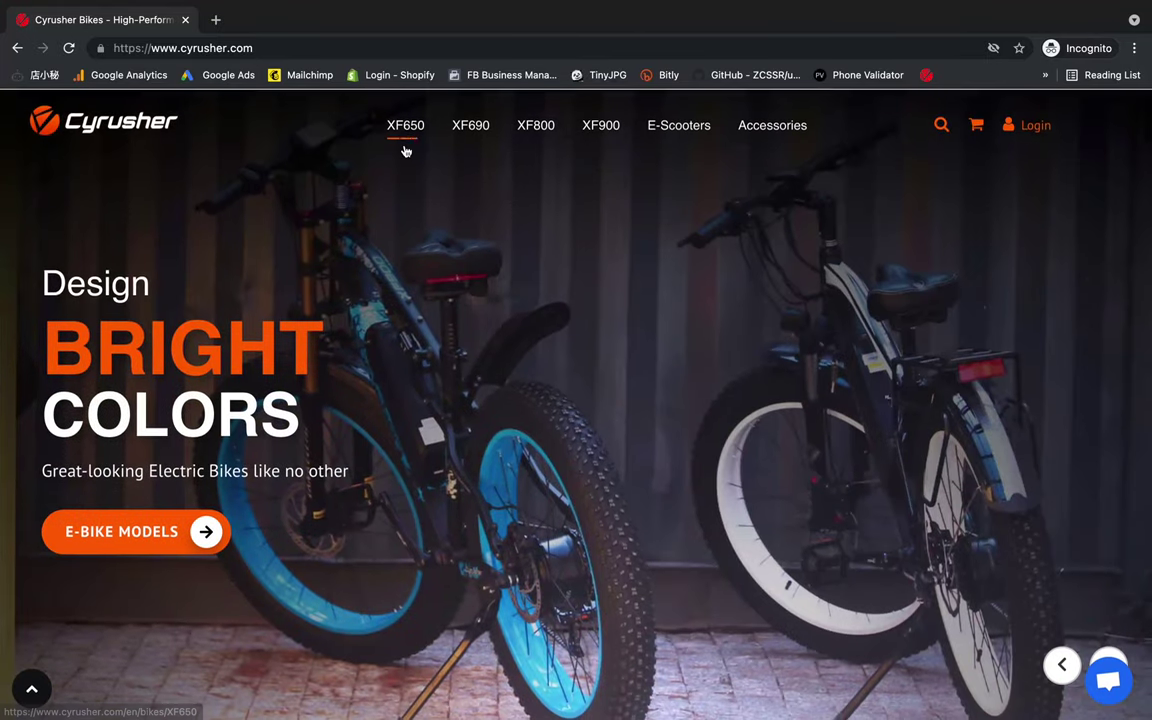
- Open the XF650 and review its White, 7 Speeds design at $1,699 and the accessories
click(406, 127)
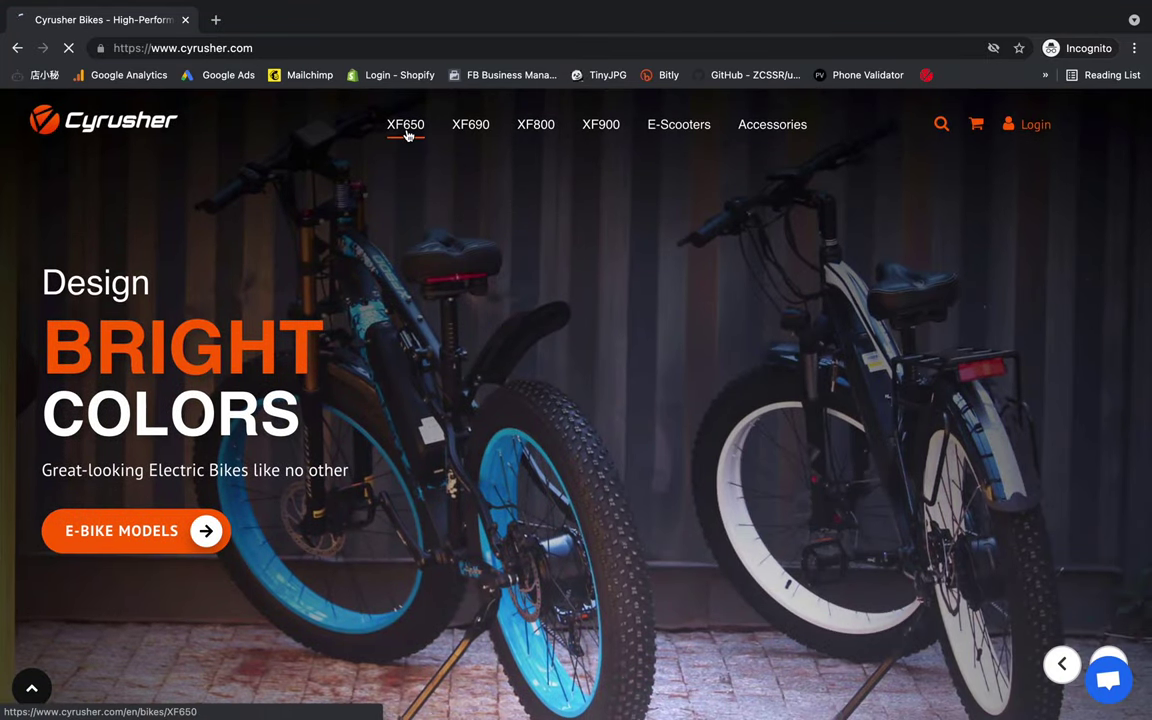
scroll(428, 344, down, 15)
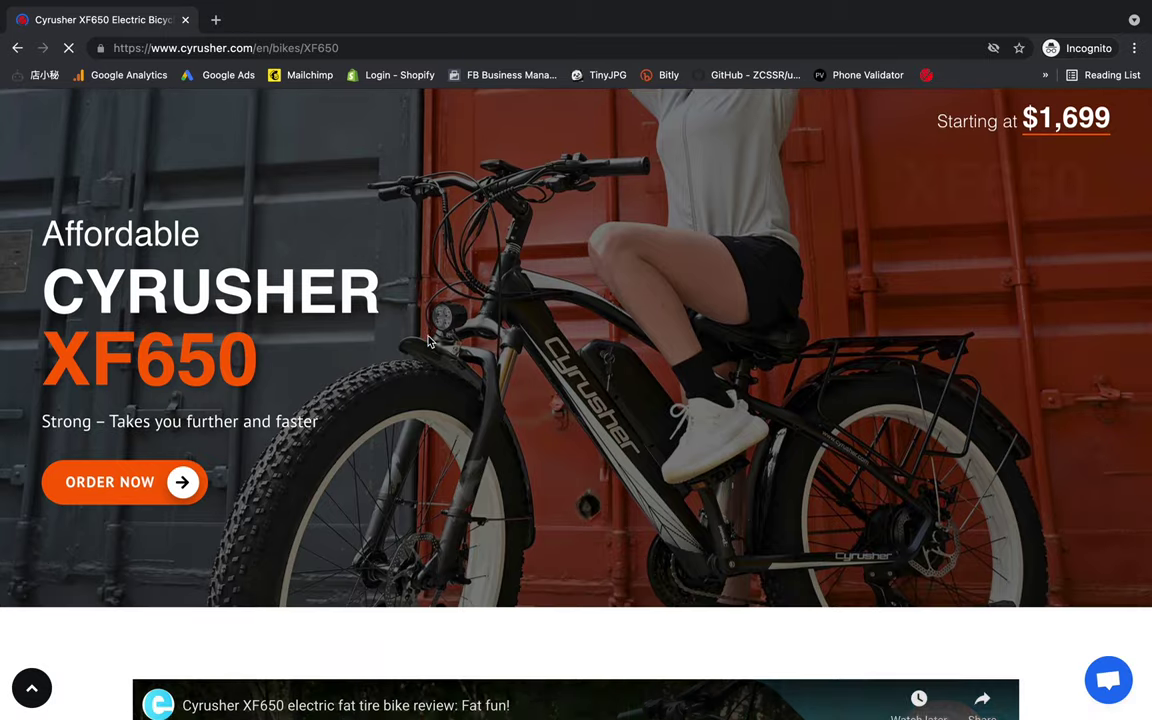
scroll(428, 341, down, 15)
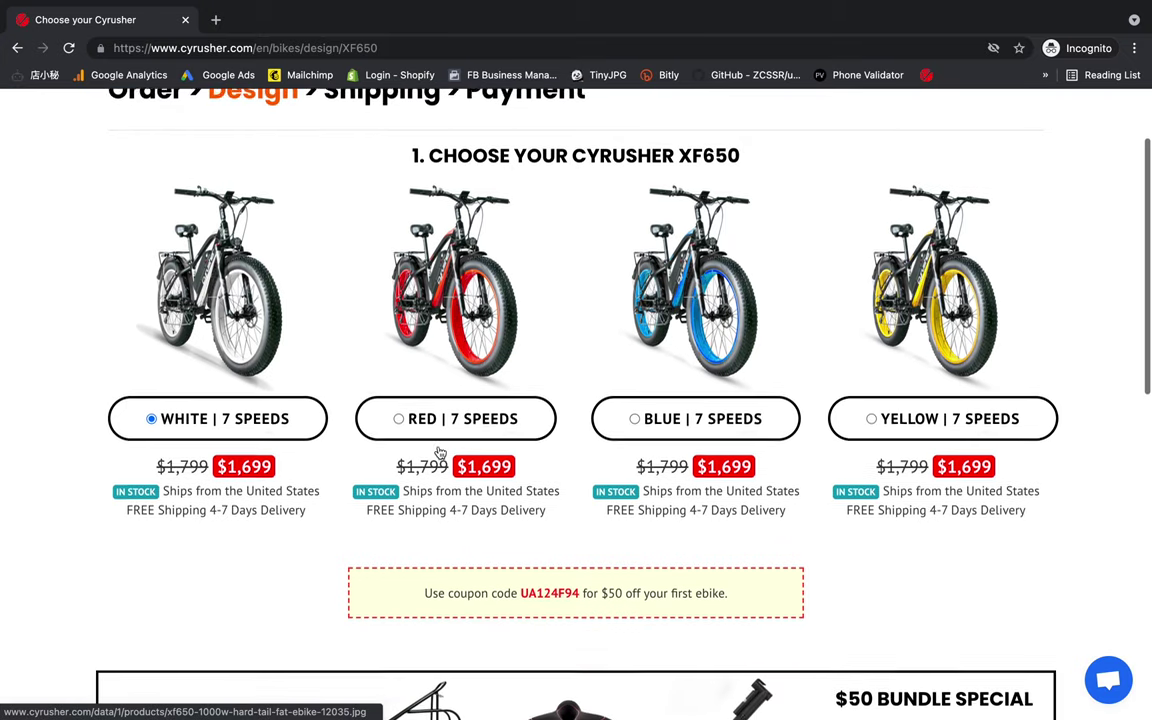
scroll(452, 410, up, 2)
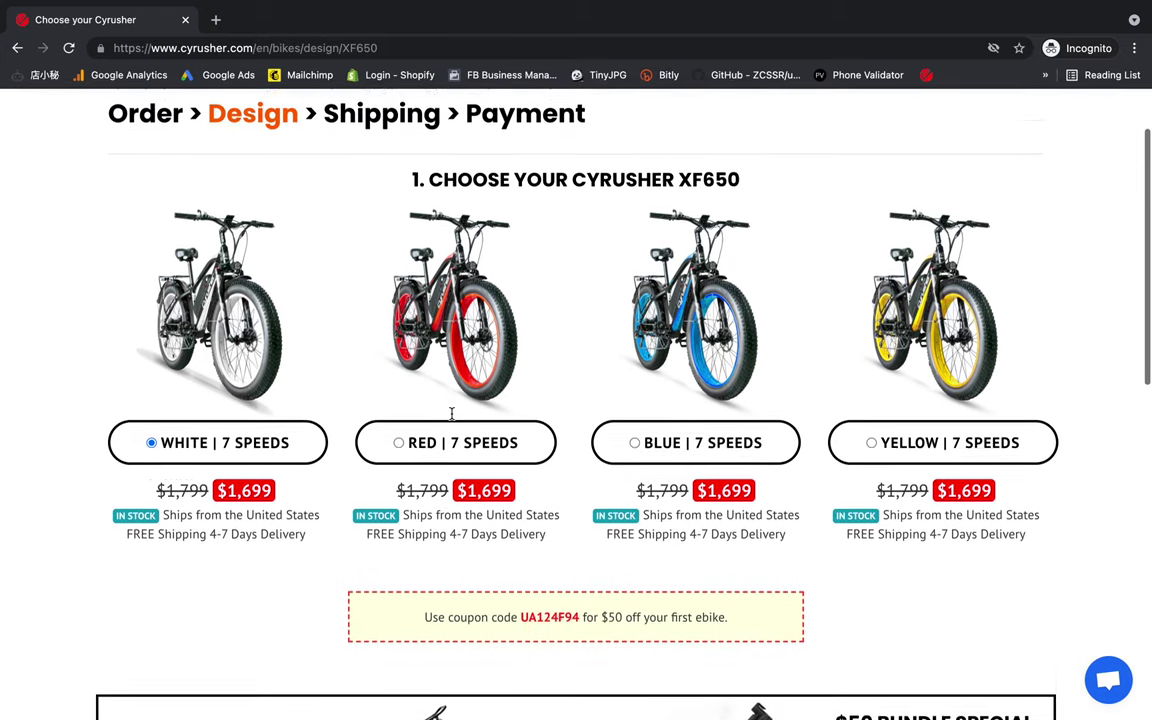
scroll(451, 413, down, 1)
scroll(452, 415, down, 5)
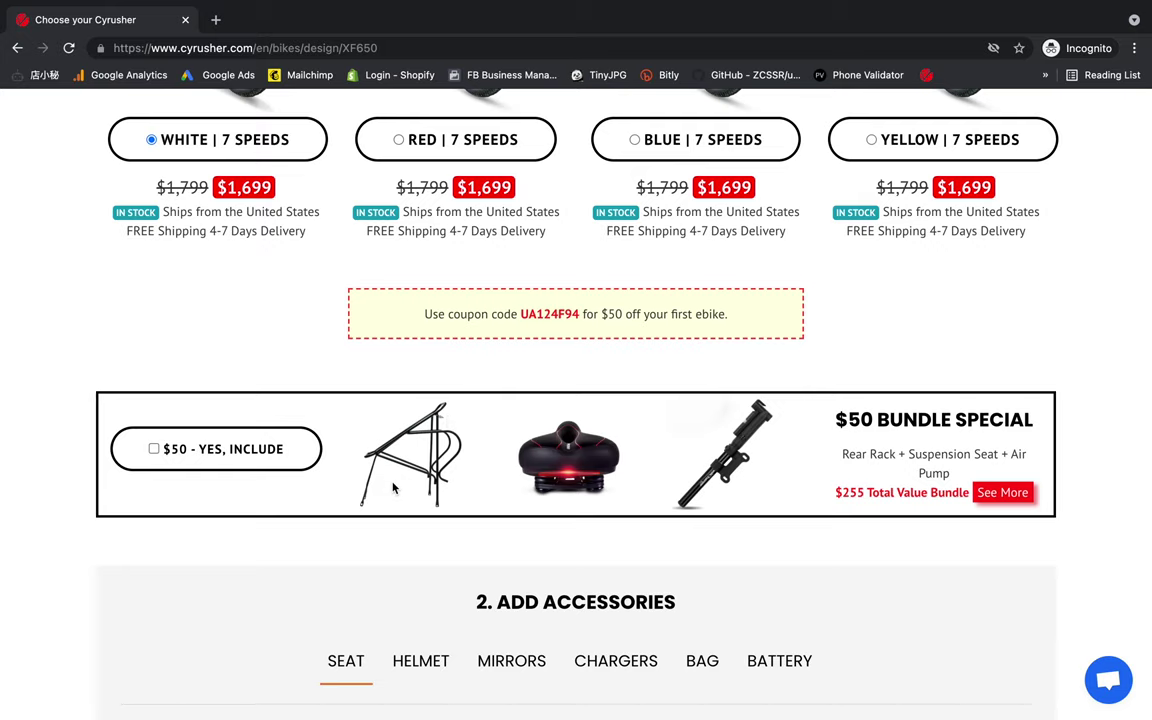
scroll(446, 466, down, 3)
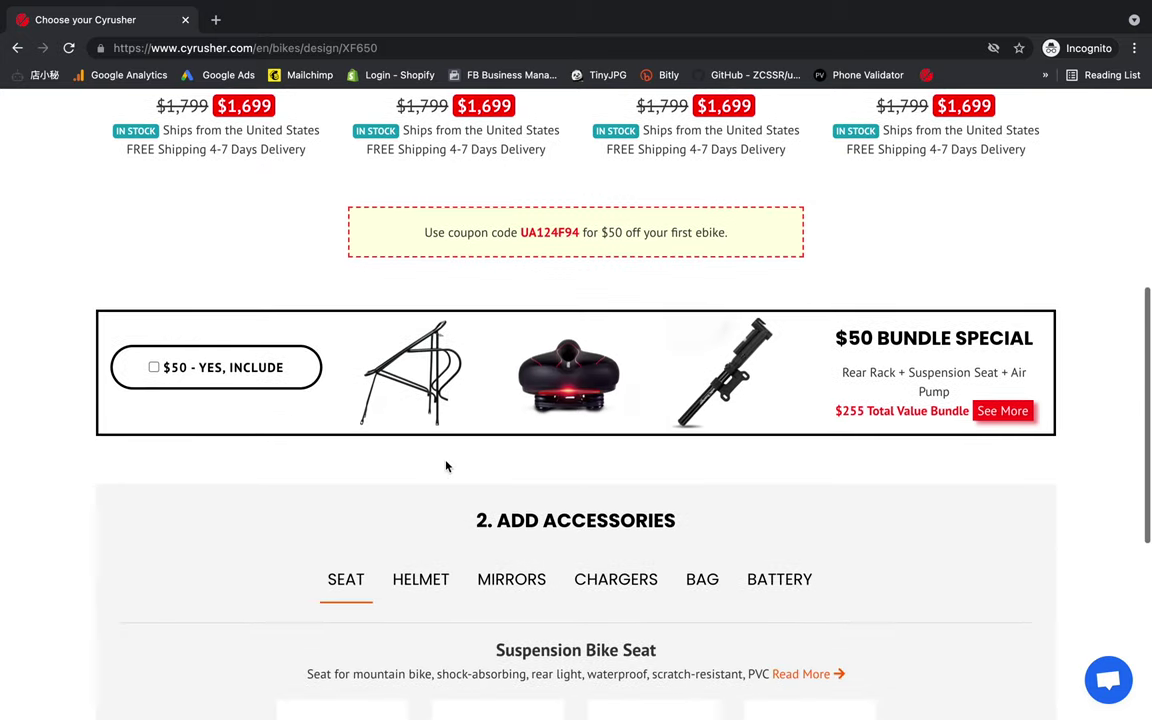
scroll(446, 466, down, 6)
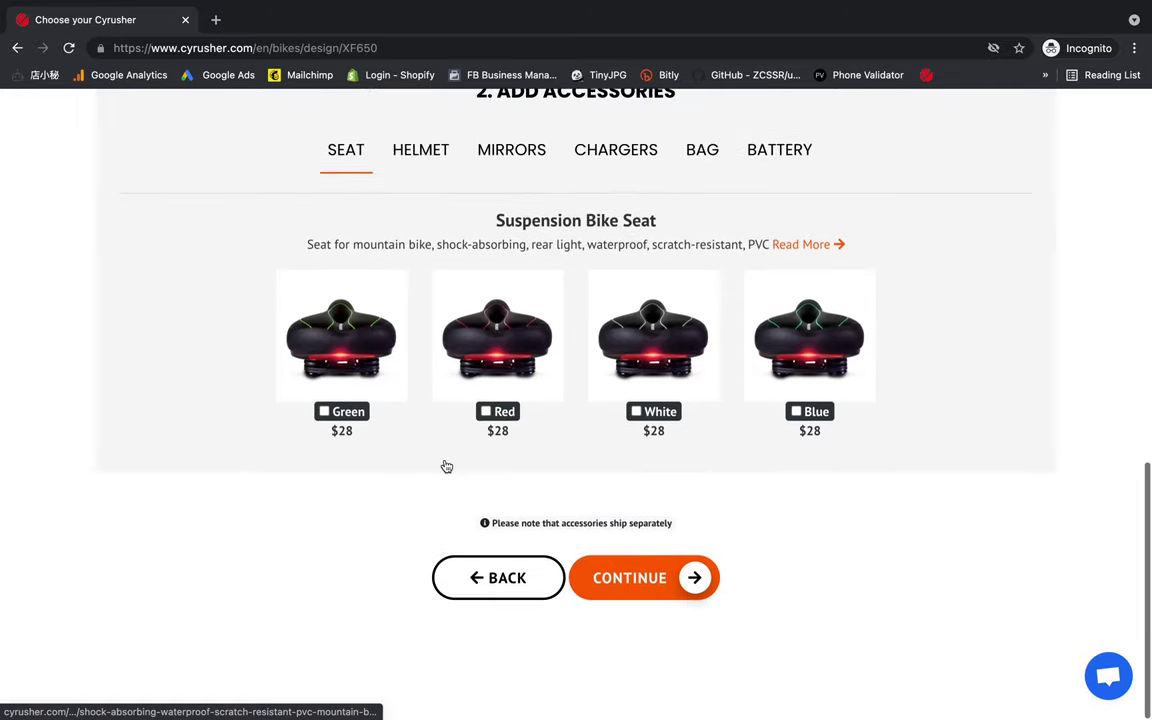
scroll(446, 466, up, 17)
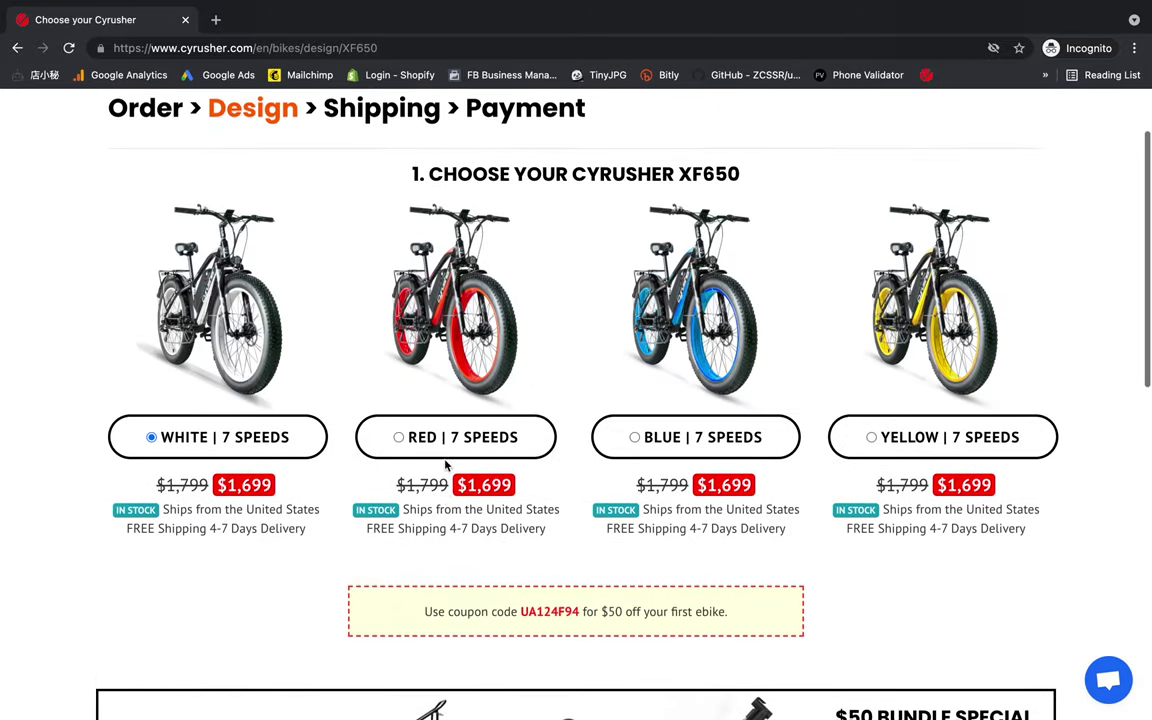
scroll(446, 466, down, 4)
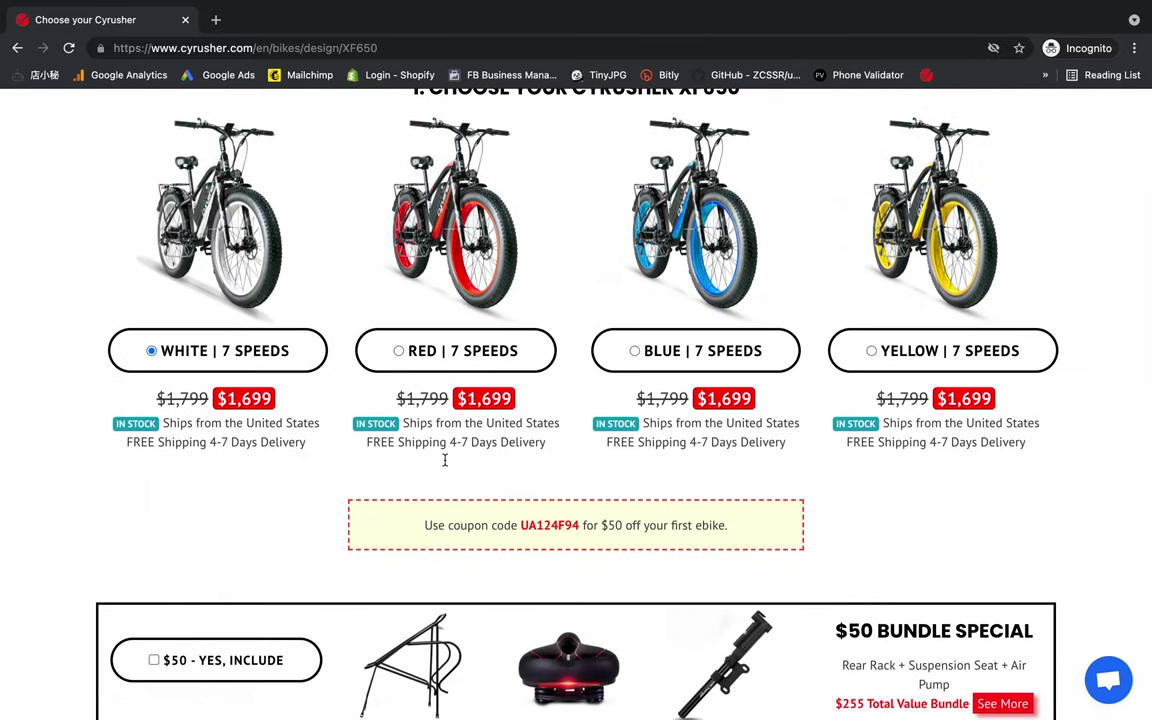
scroll(446, 465, down, 12)
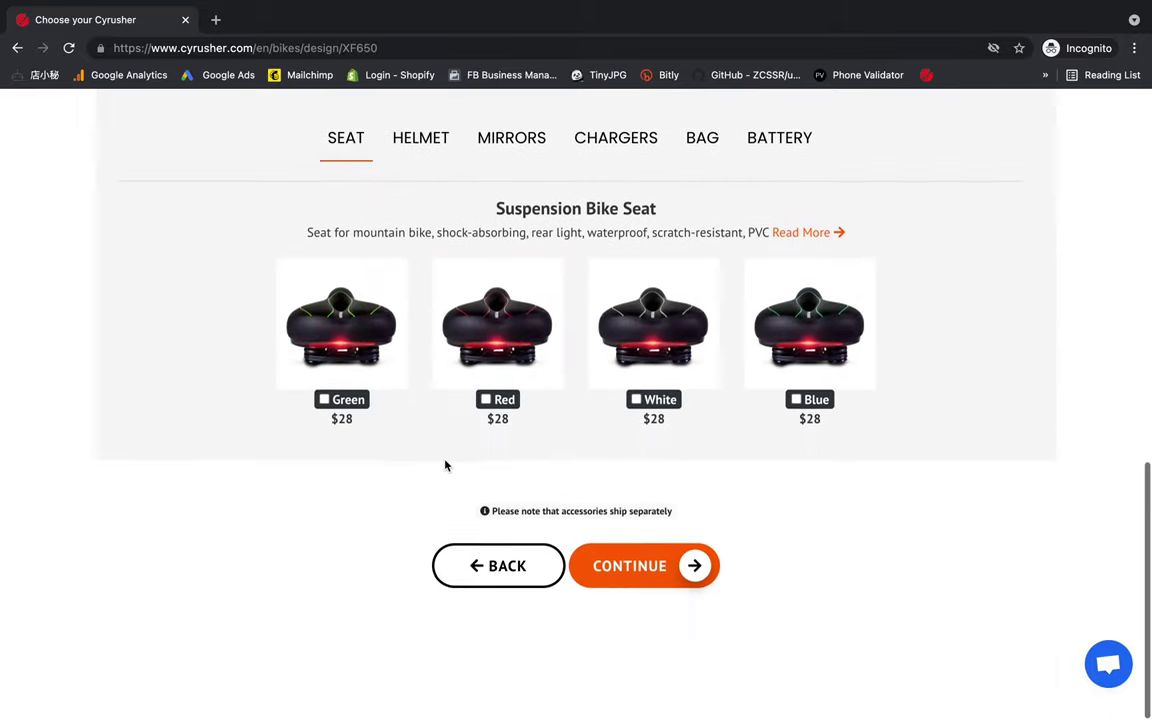
- Continue from the XF650 design step to the shipping page
click(648, 591)
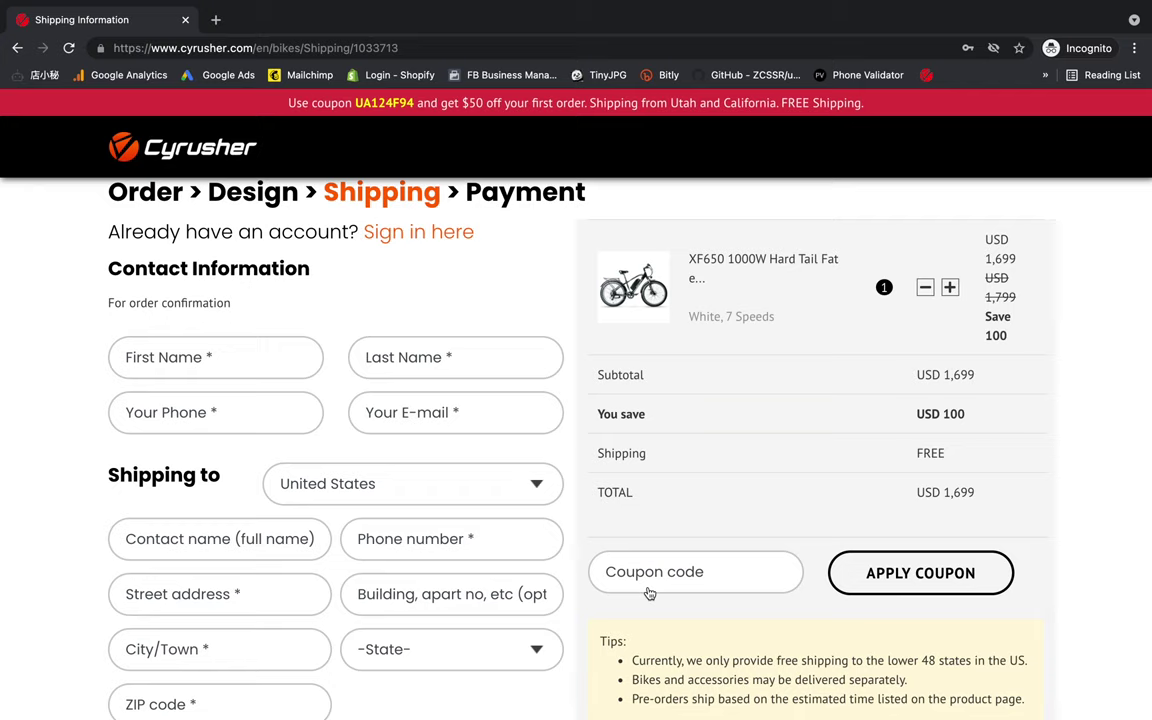
scroll(630, 473, down, 1)
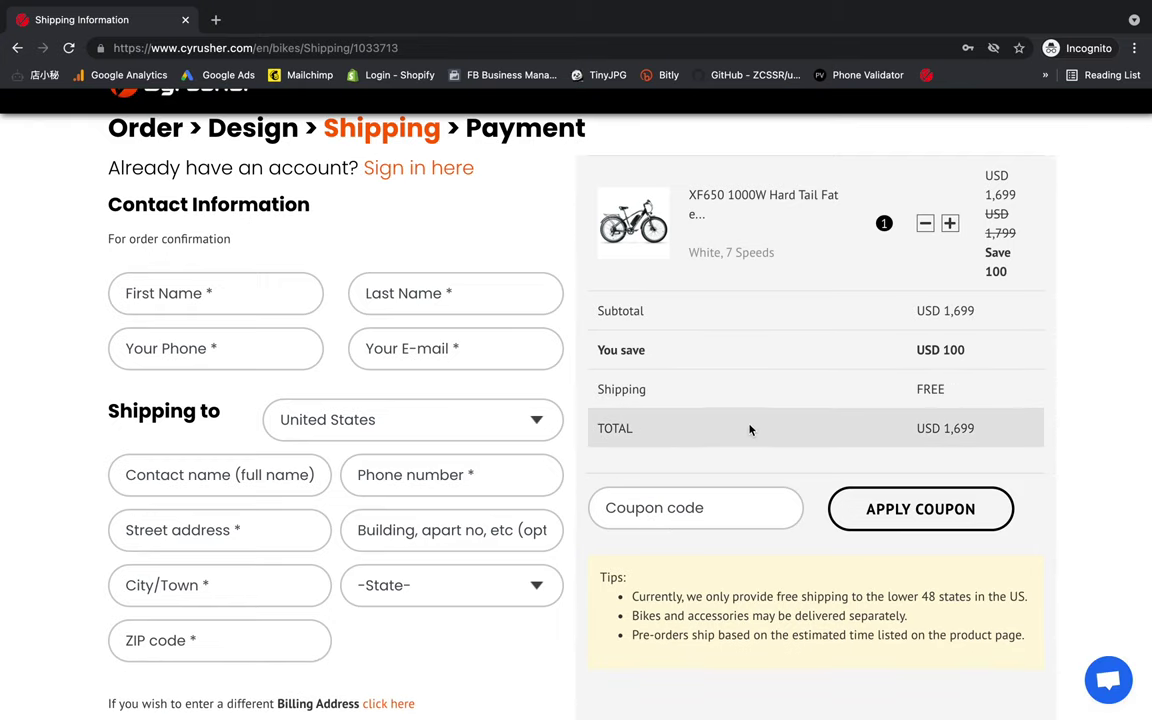
scroll(870, 380, up, 1)
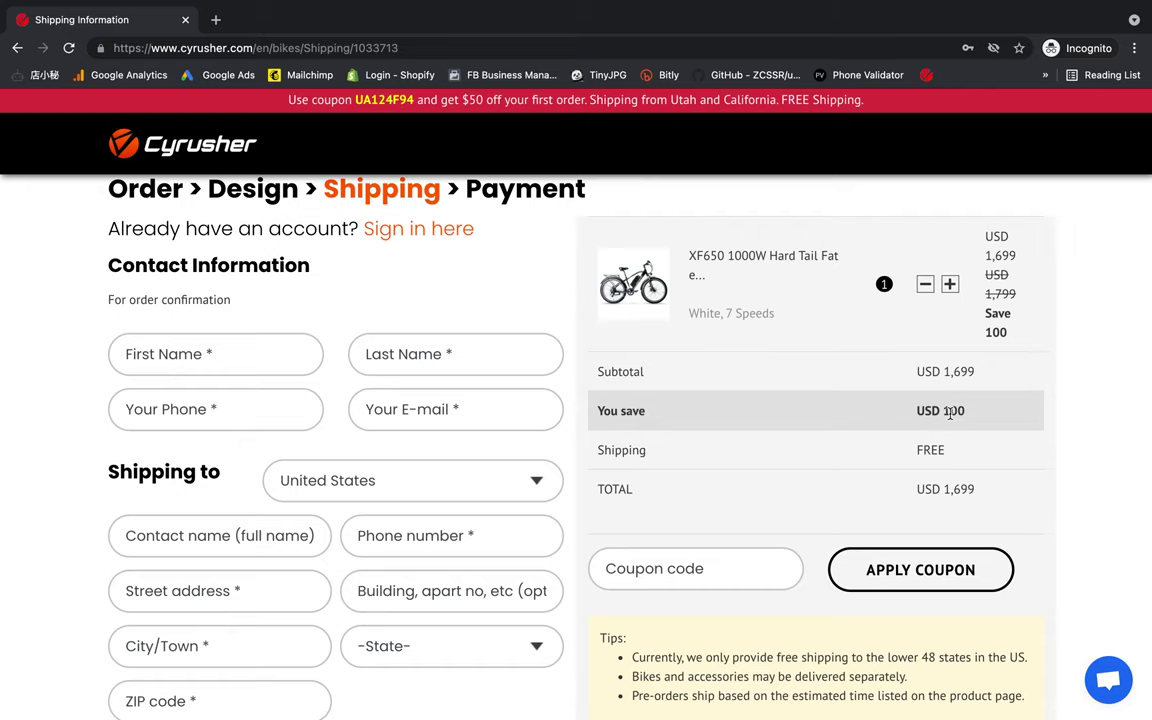
scroll(946, 409, down, 1)
click(712, 512)
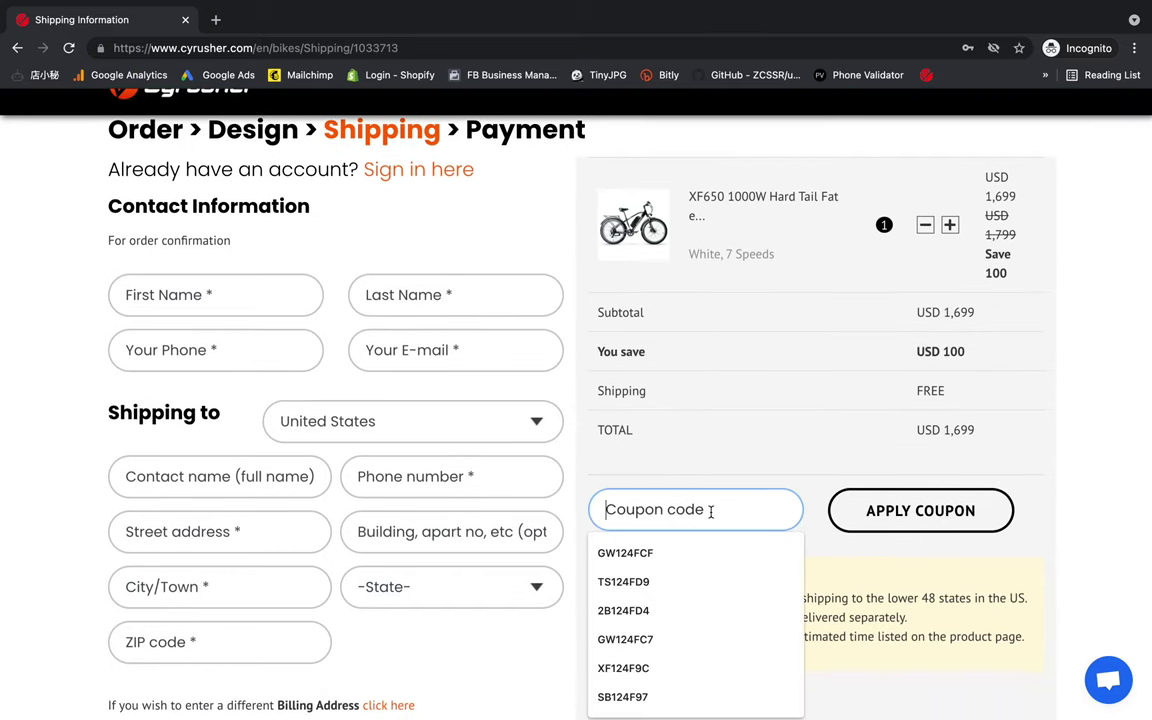
key(Down)
key(Down)
key(Return)
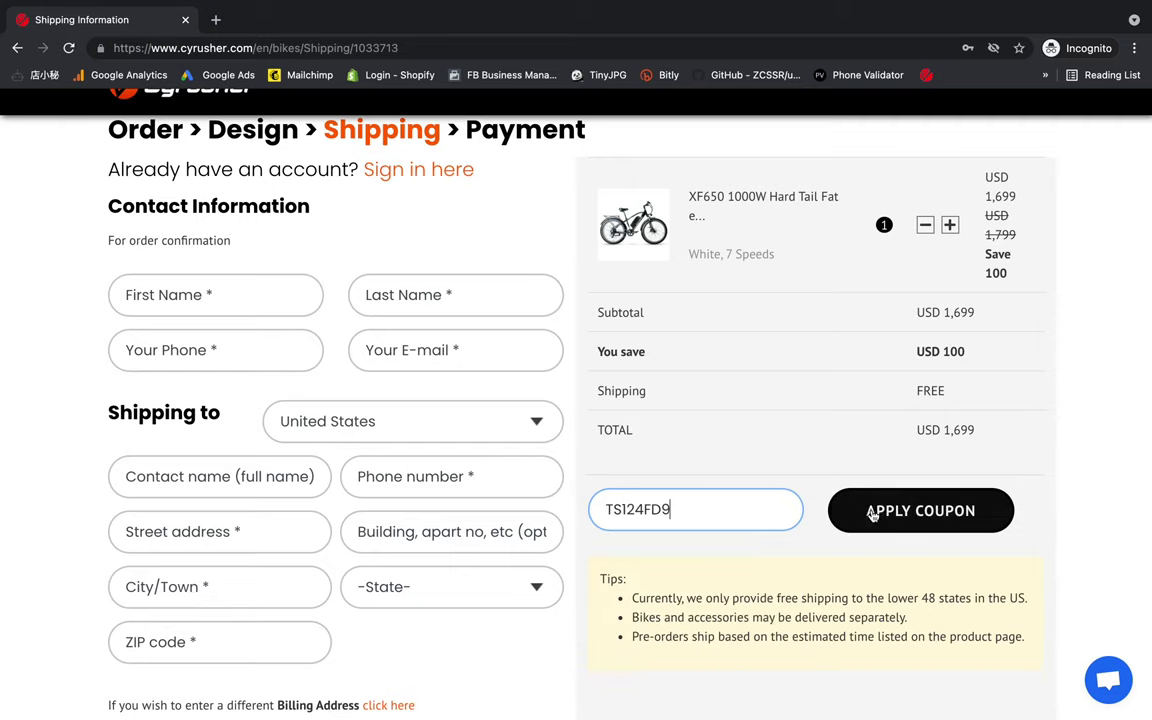
click(874, 514)
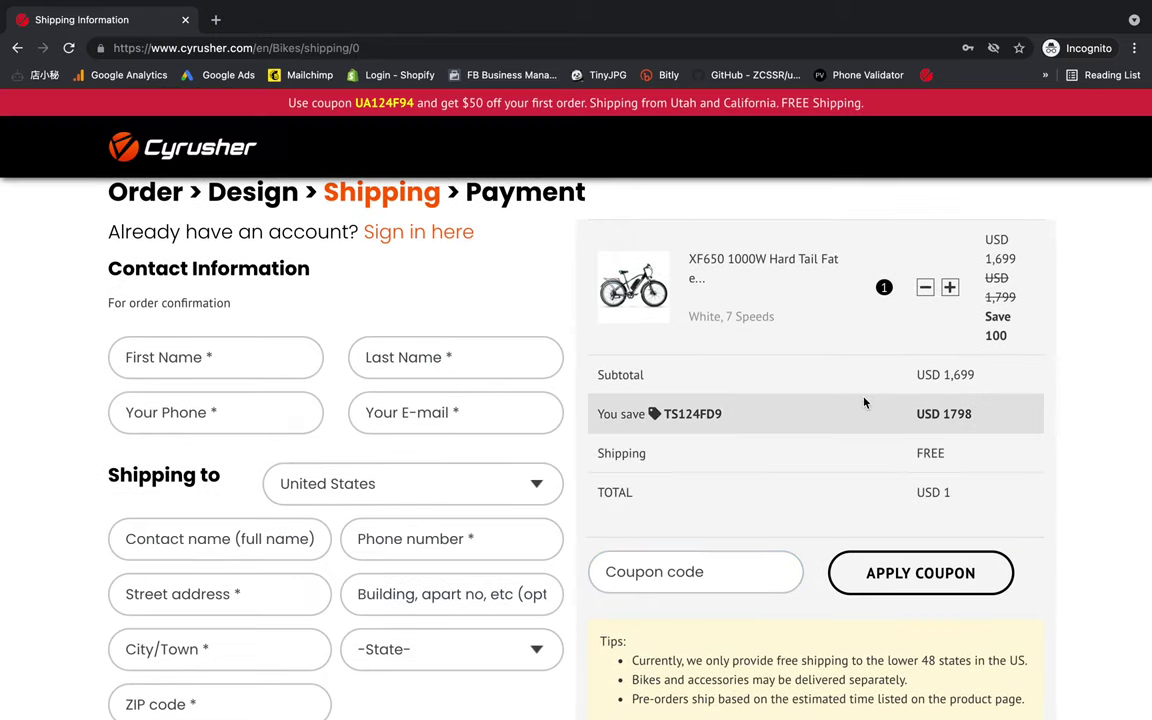
scroll(836, 432, down, 1)
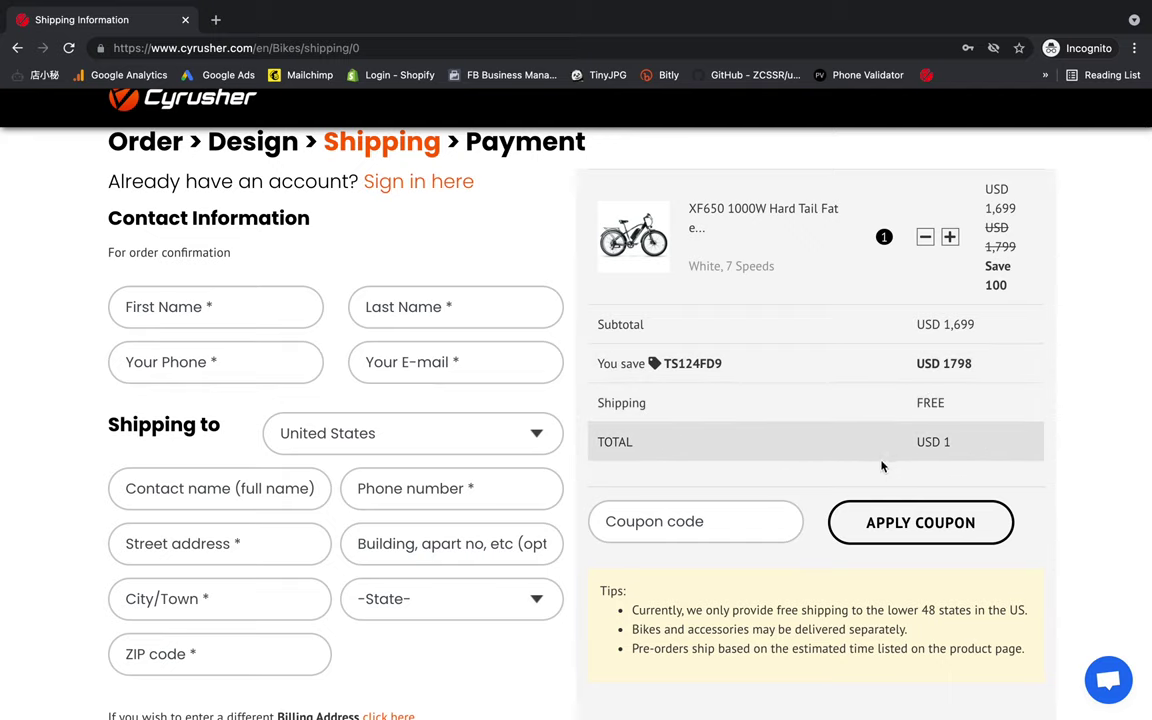
scroll(913, 442, down, 2)
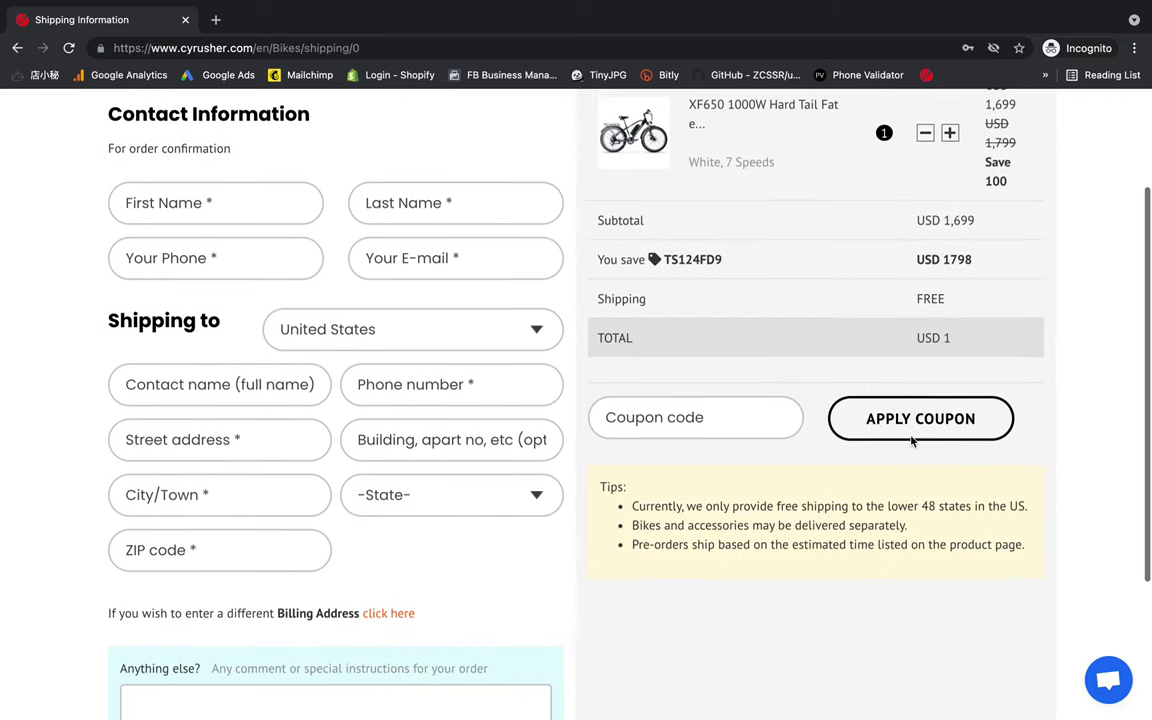
scroll(880, 440, down, 2)
scroll(828, 411, up, 2)
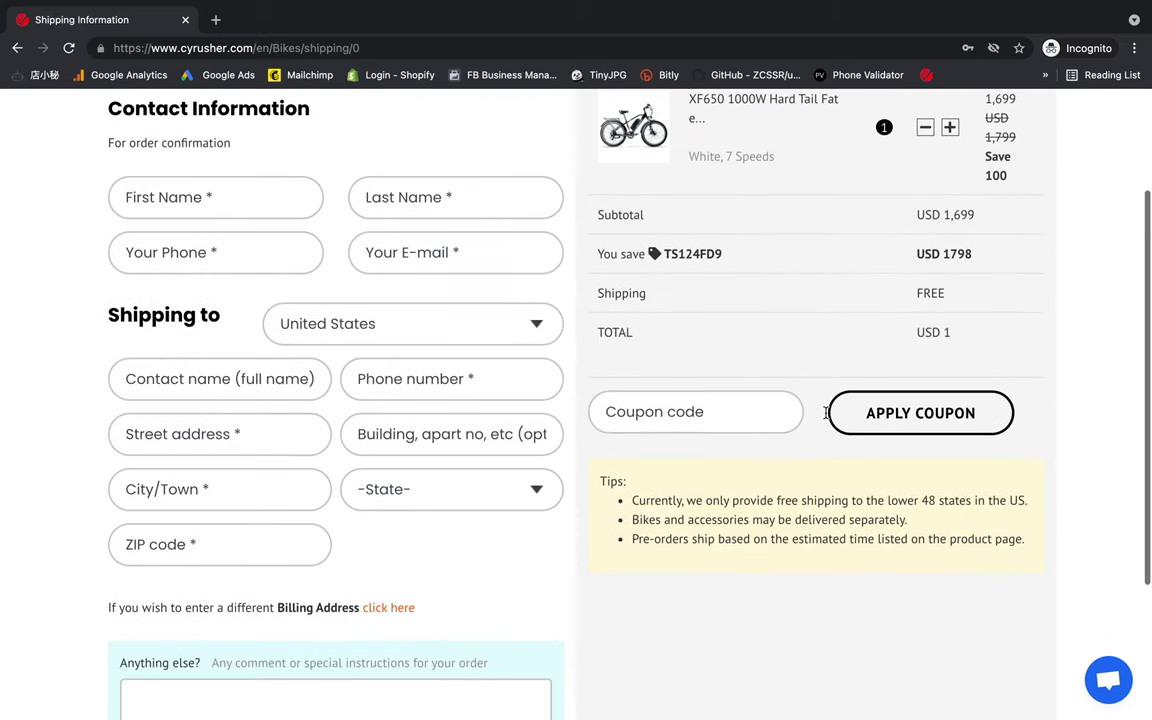
- Fill the contact name and address from saved details, swapping in a different saved e-mail
scroll(826, 412, up, 1)
click(255, 250)
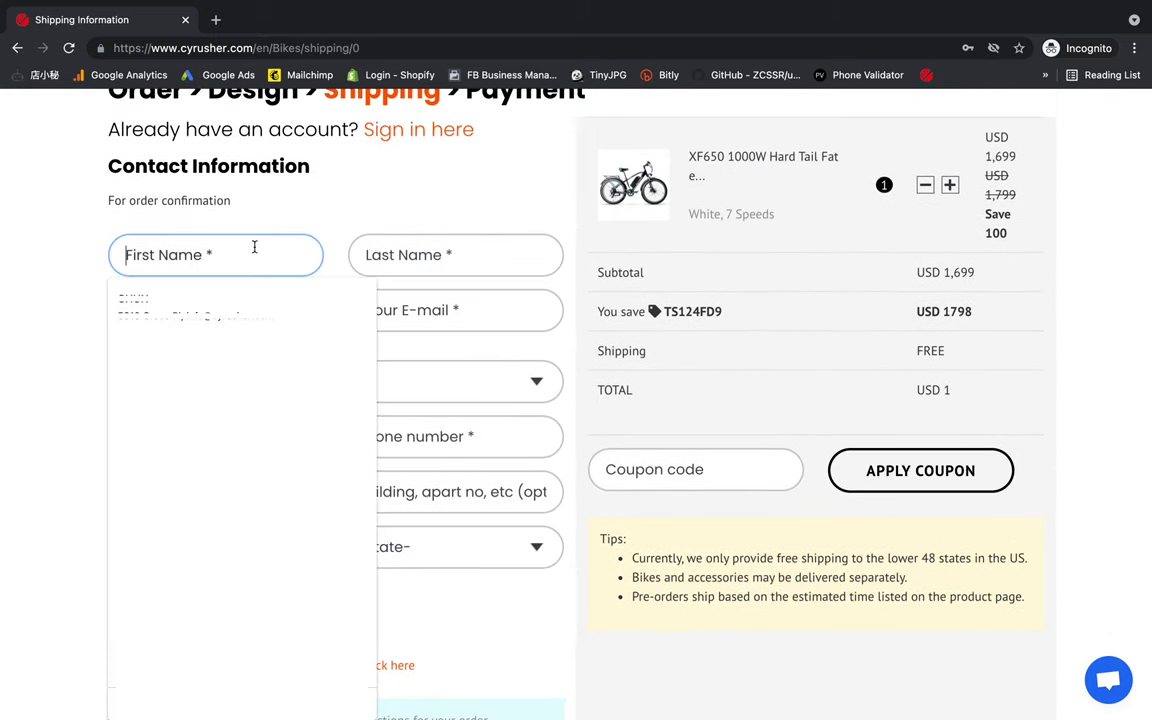
click(235, 297)
click(513, 307)
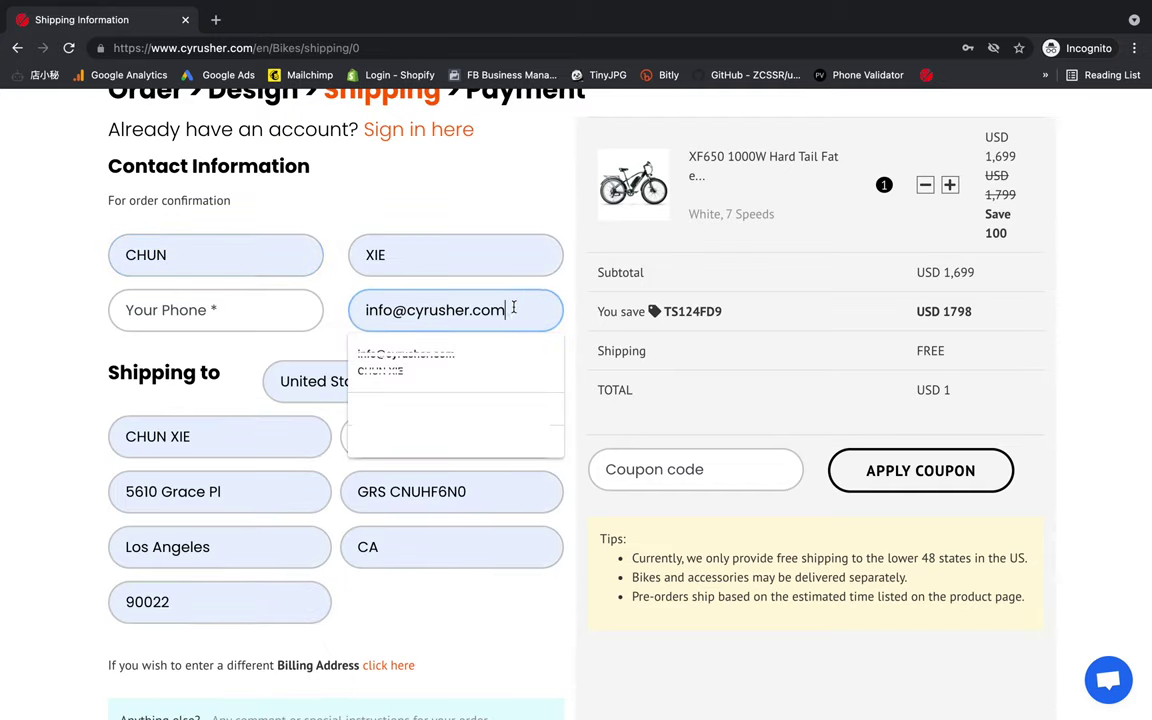
drag(513, 307, 351, 306)
text(c)
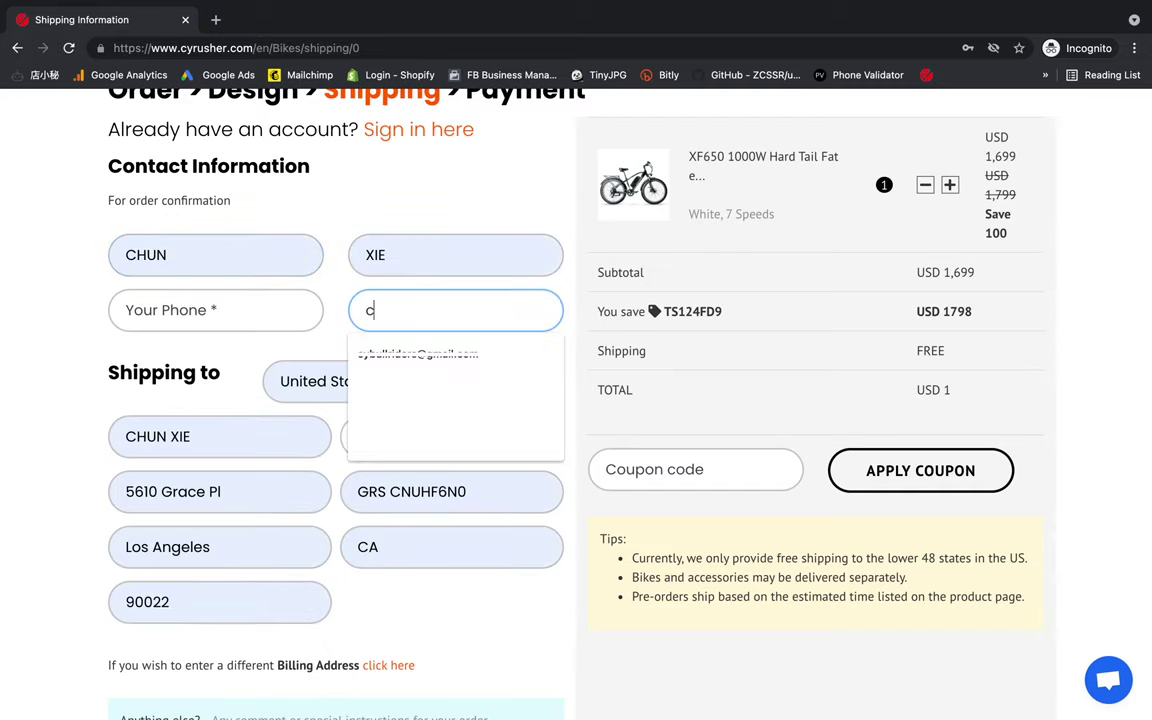
click(396, 356)
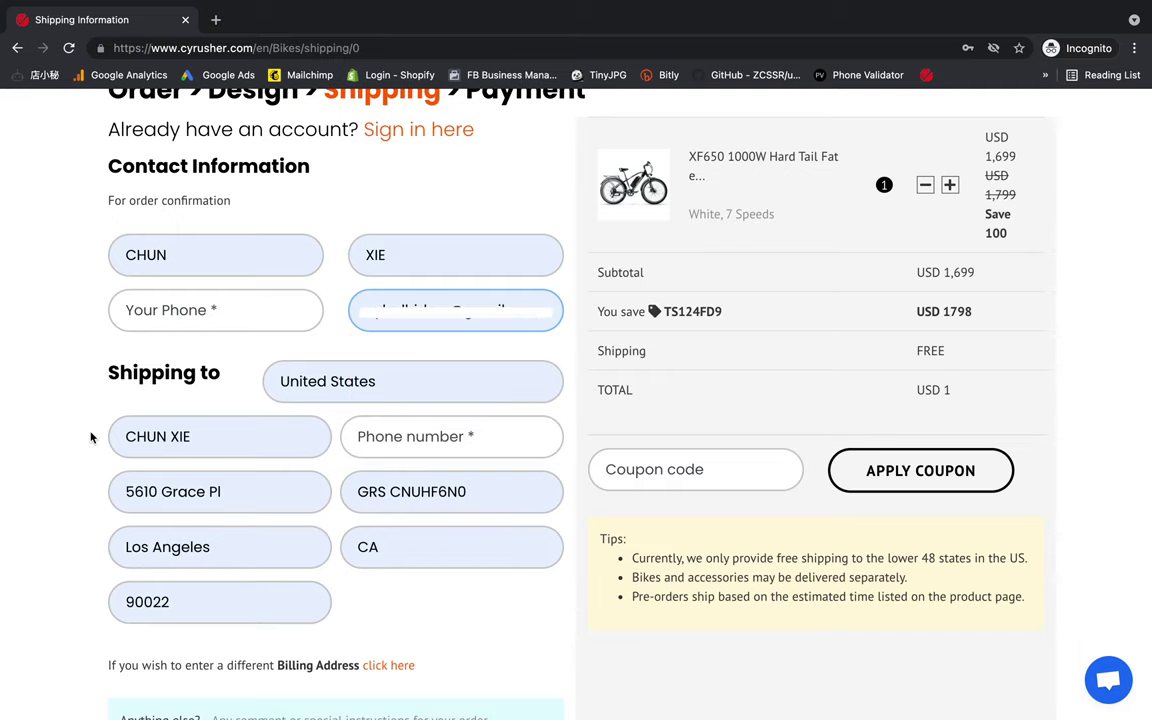
- Fill the phone number and shipping street address from saved suggestions
scroll(90, 437, down, 2)
click(442, 247)
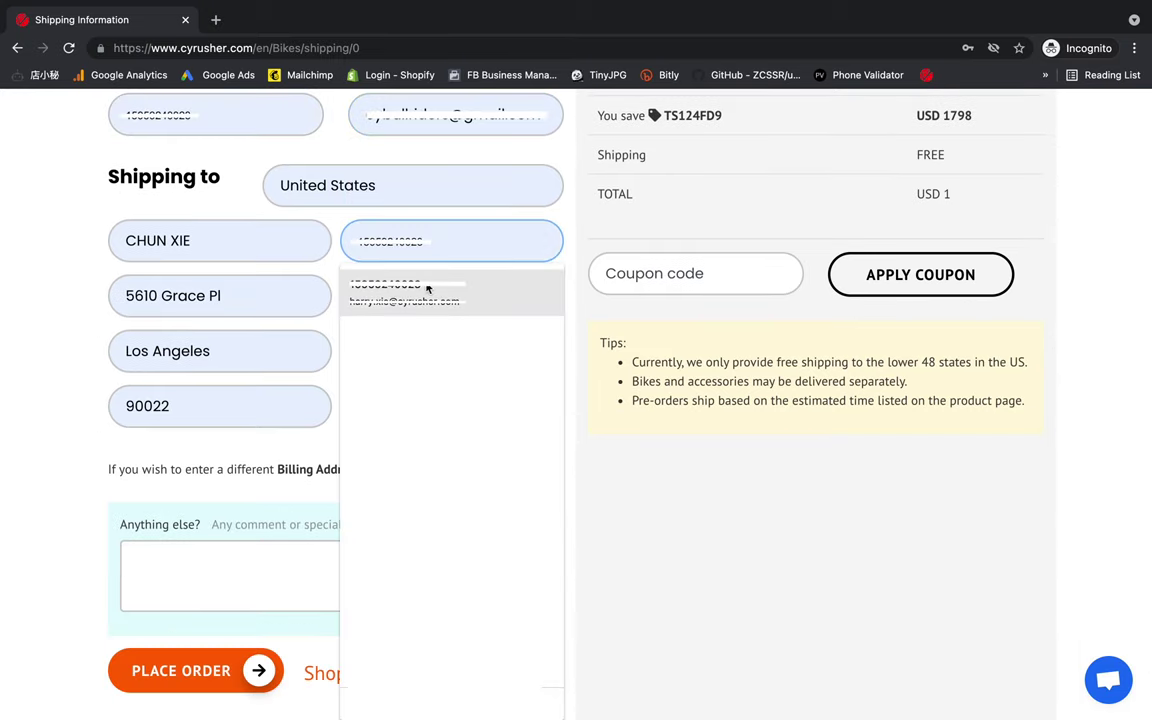
click(390, 287)
click(193, 296)
scroll(169, 489, down, 1)
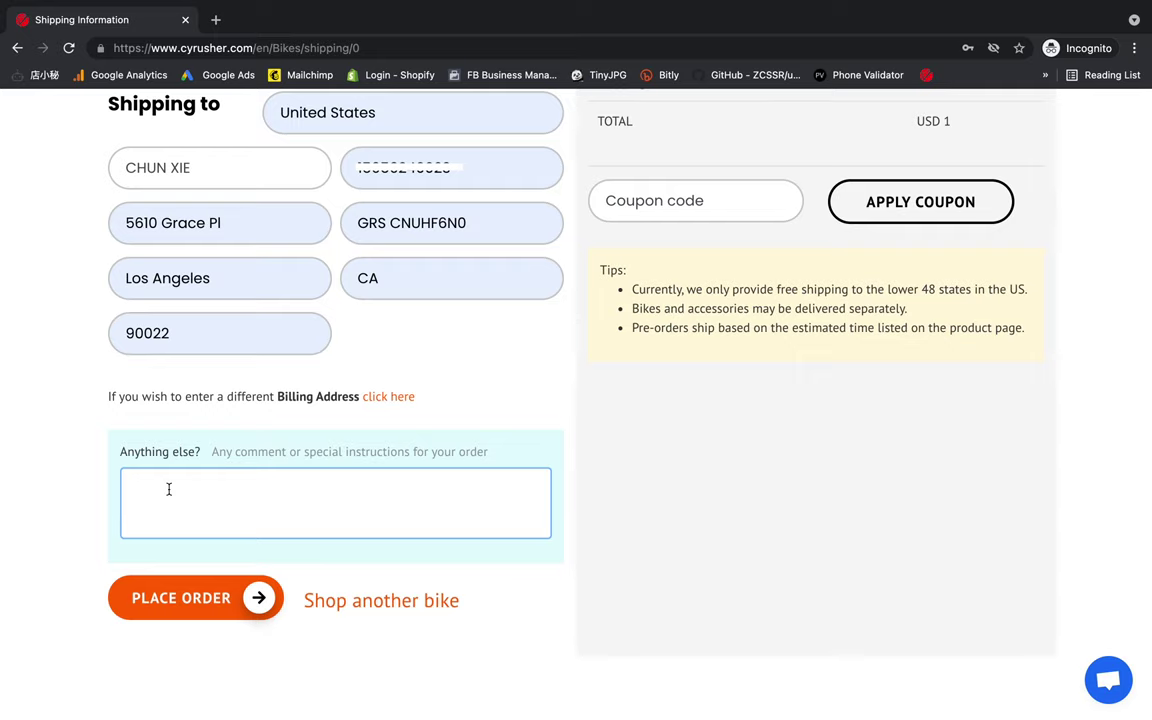
- Add the order comment 'this is a test order.' in the Anything else? box
click(169, 489)
text(this si)
key(BackSpace)
key(BackSpace)
text(is a test order)
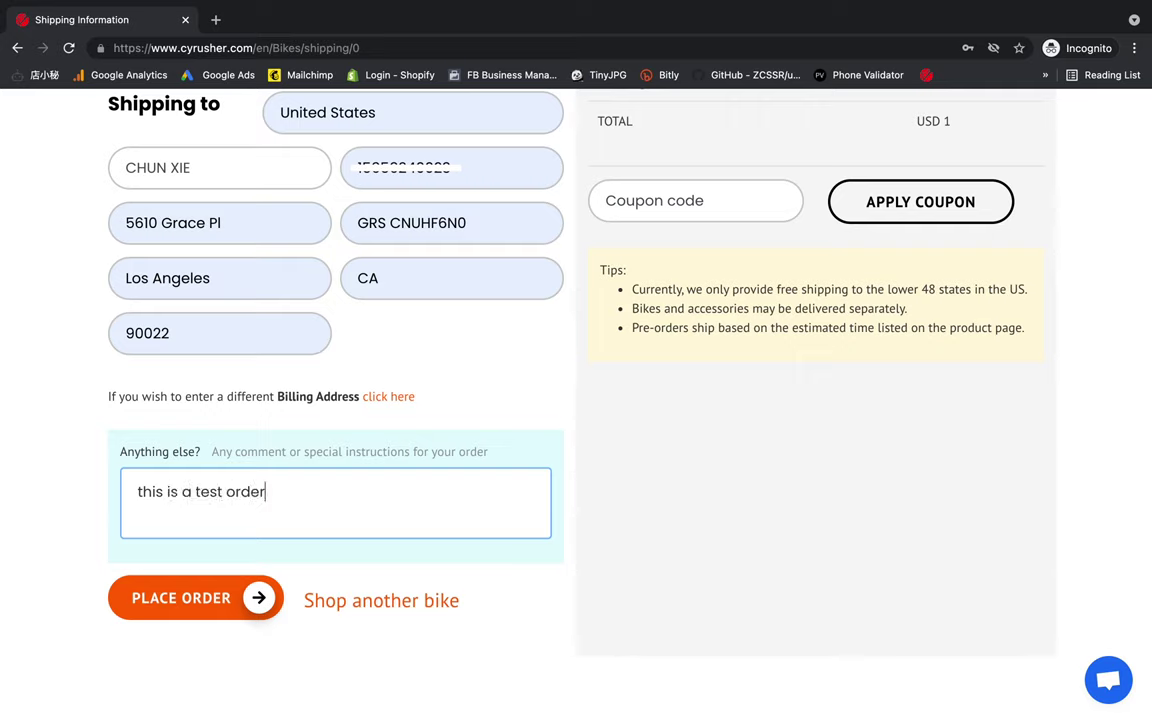
text(.)
- Open the separate billing address section, then remove it again
scroll(311, 363, up, 1)
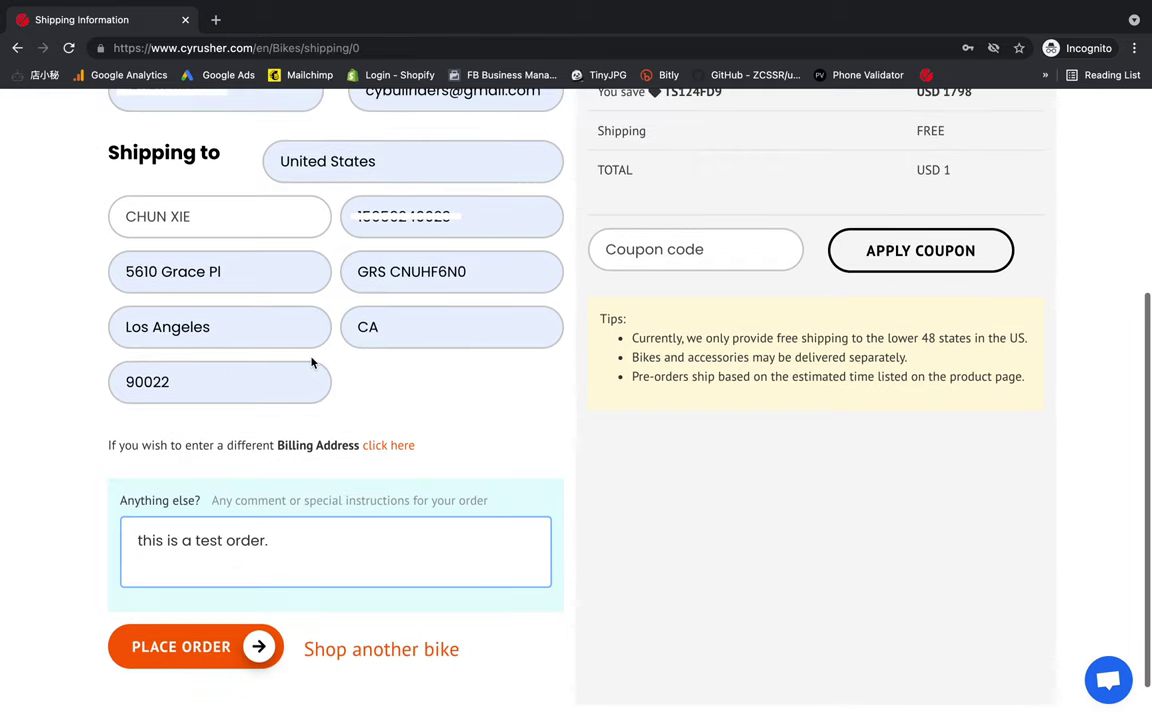
click(393, 448)
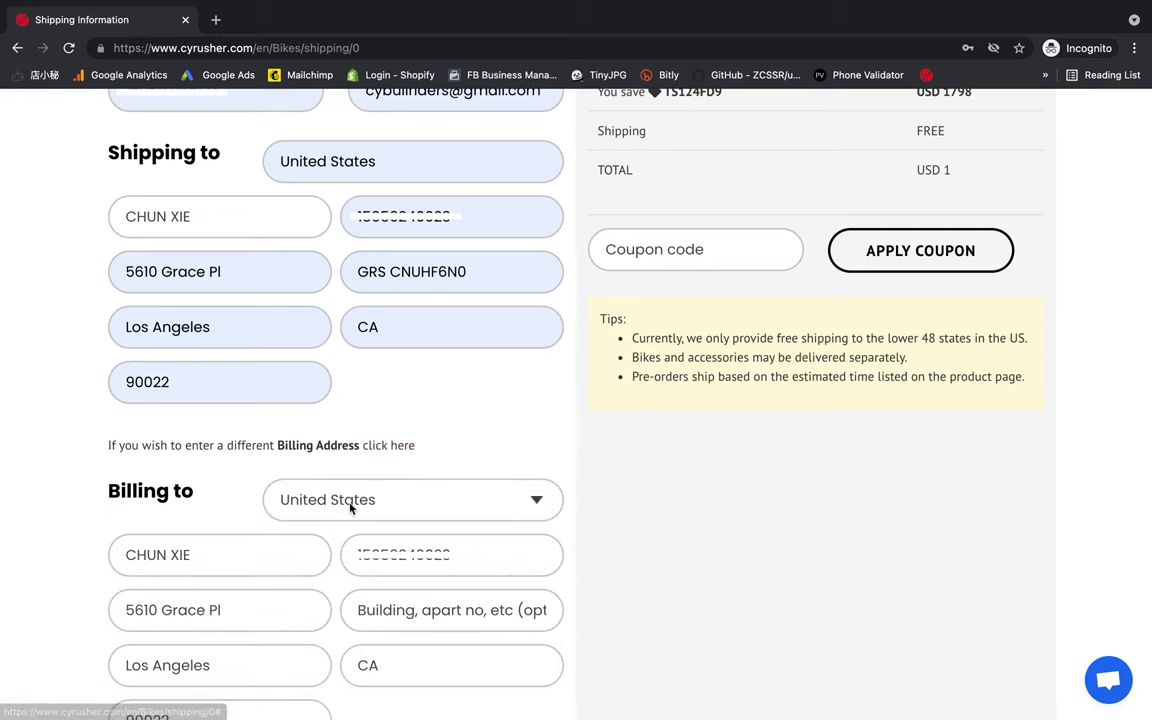
scroll(350, 505, down, 4)
scroll(350, 505, down, 3)
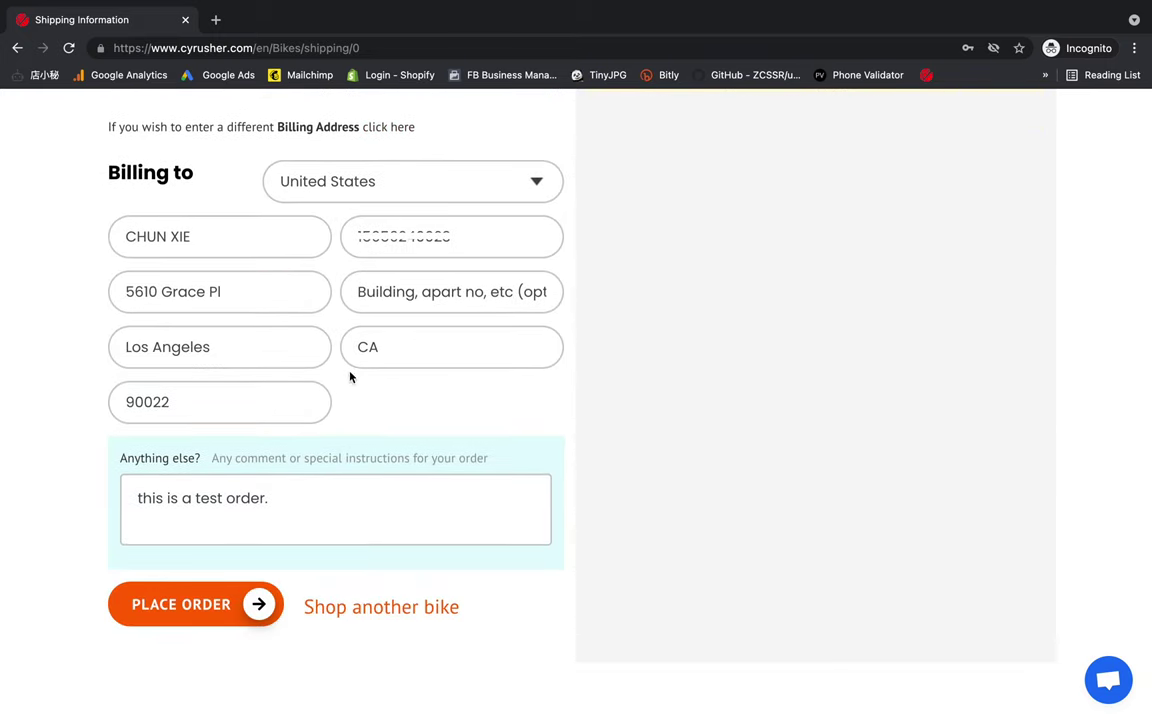
scroll(354, 389, up, 2)
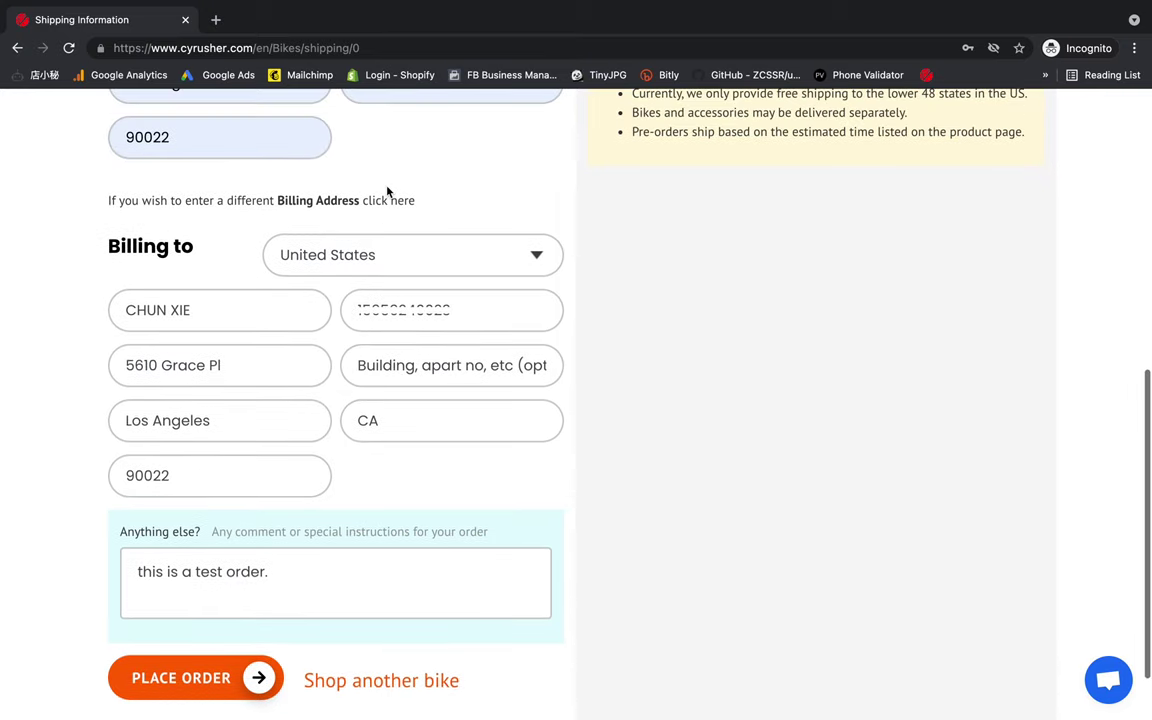
click(383, 204)
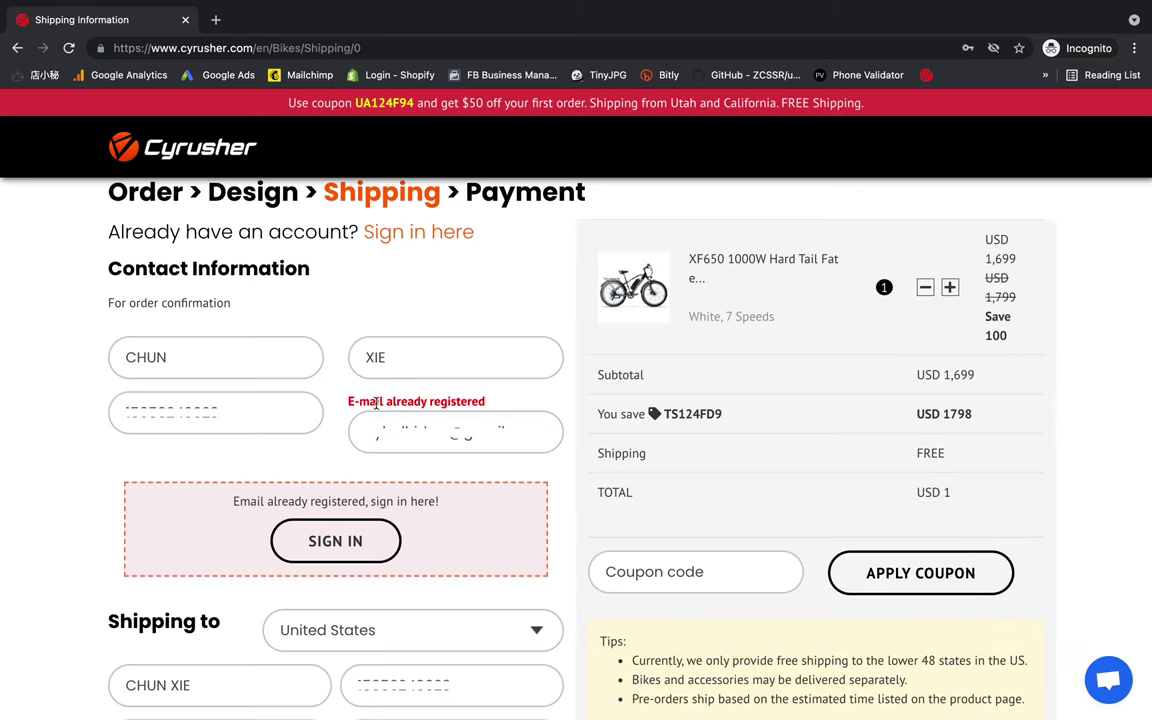
scroll(342, 344, down, 2)
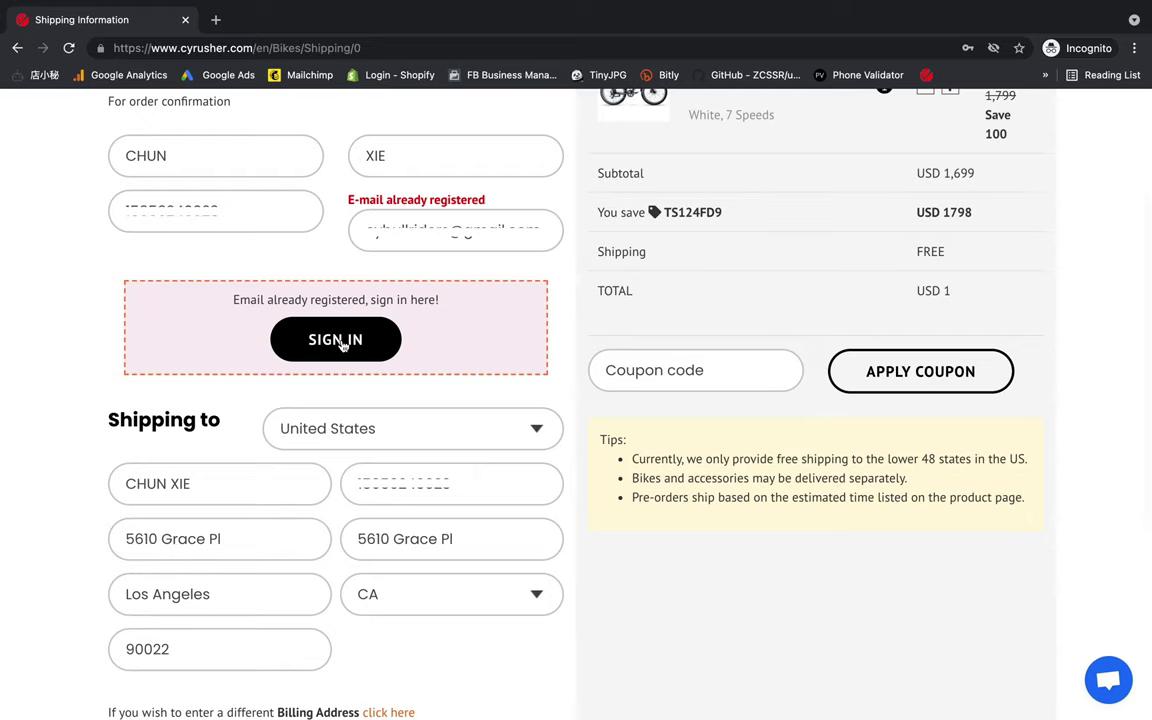
- Begin signing in for the registered e-mail with the saved login, then switch to password recovery
click(338, 341)
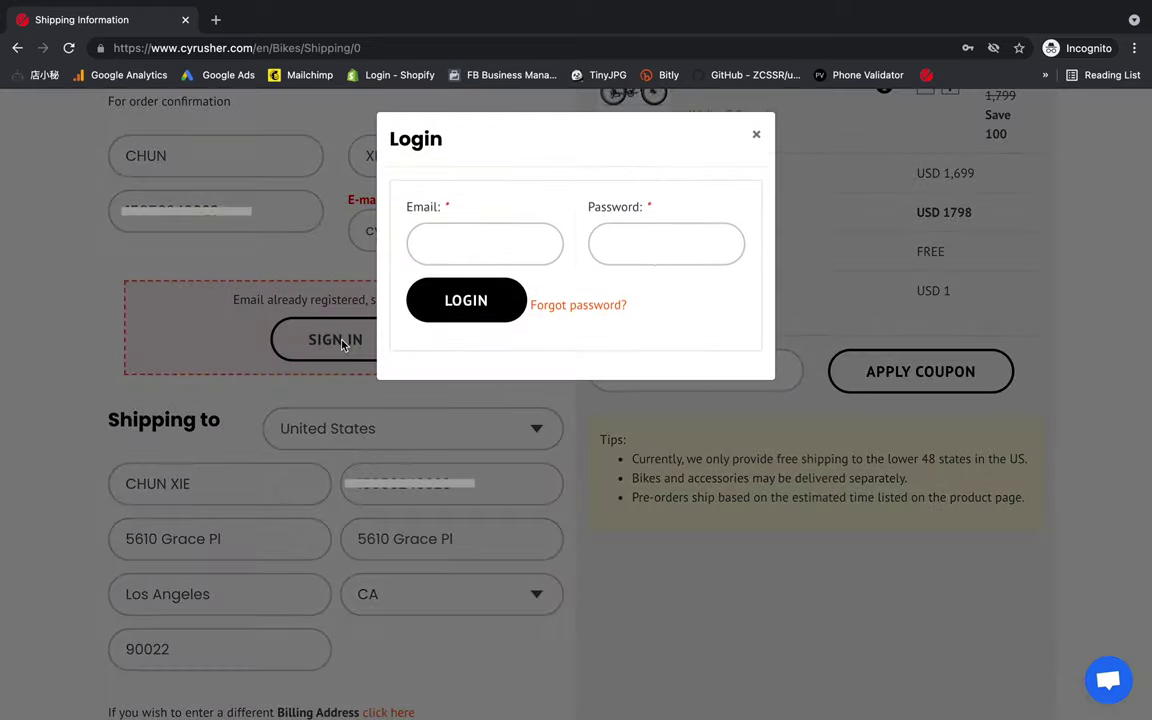
click(490, 244)
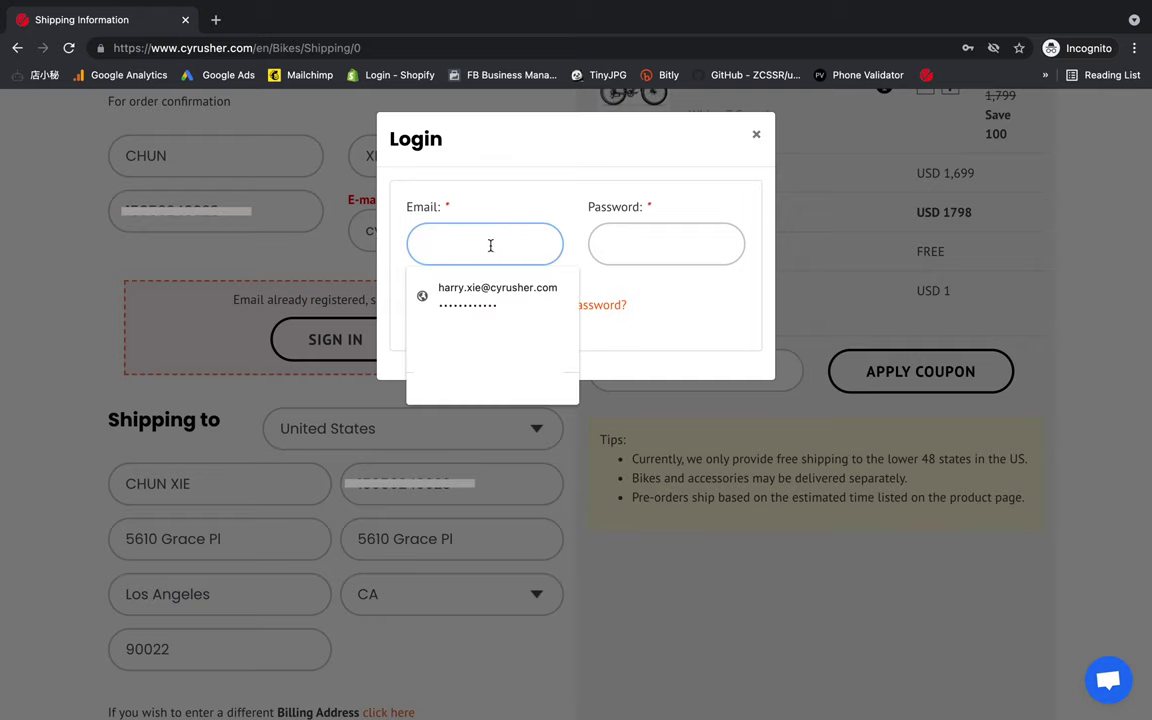
click(497, 287)
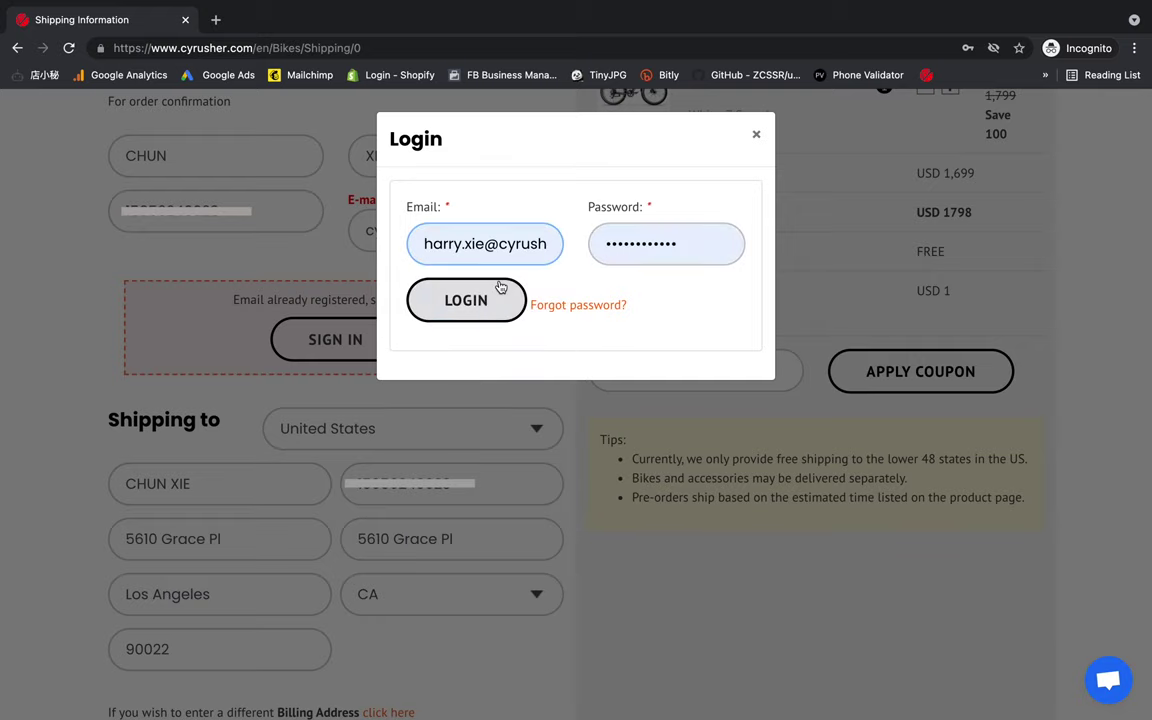
click(689, 239)
drag(689, 239, 596, 240)
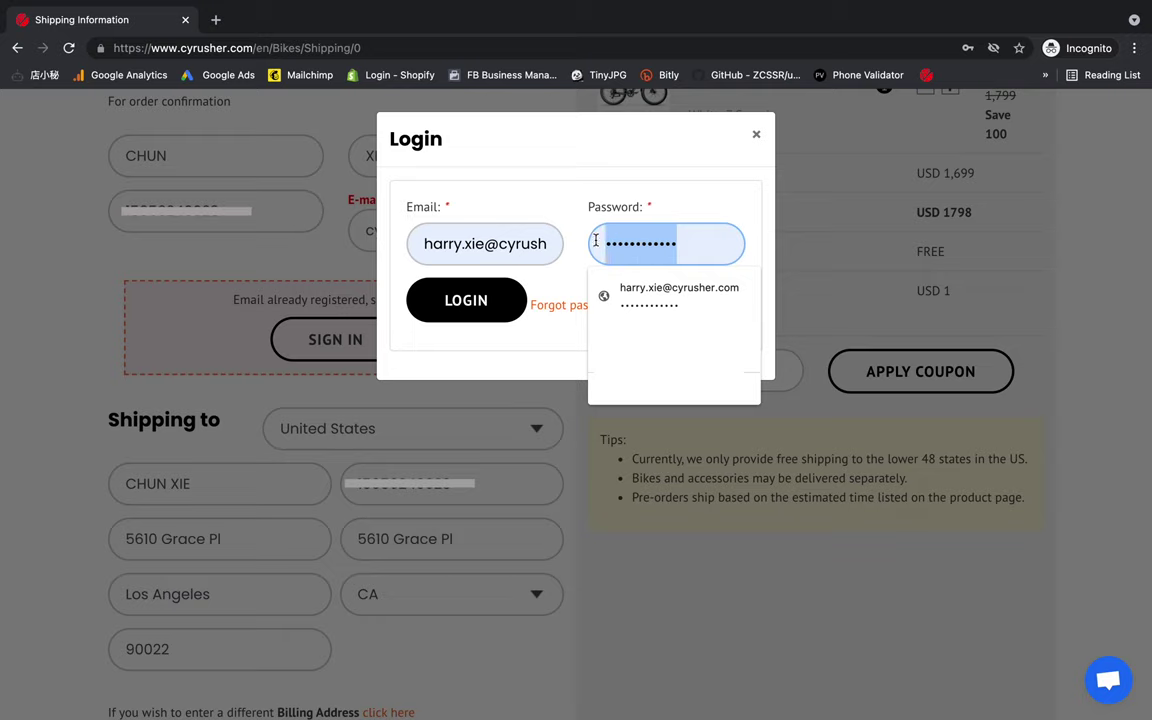
click(533, 344)
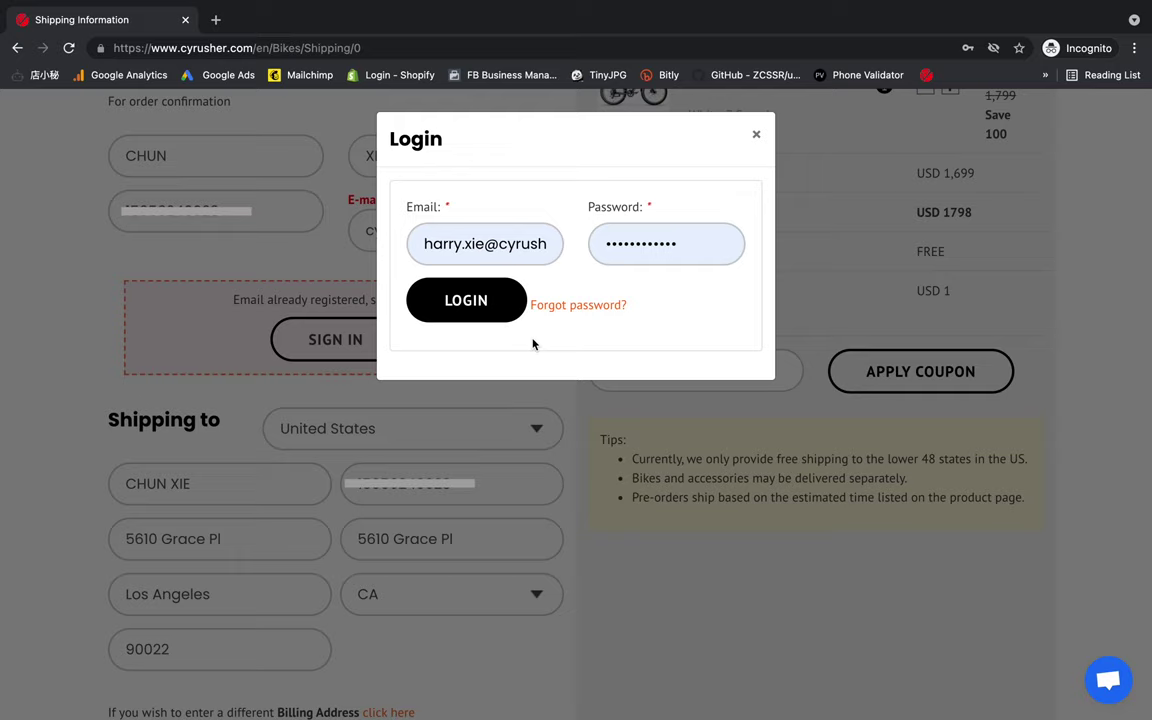
click(586, 306)
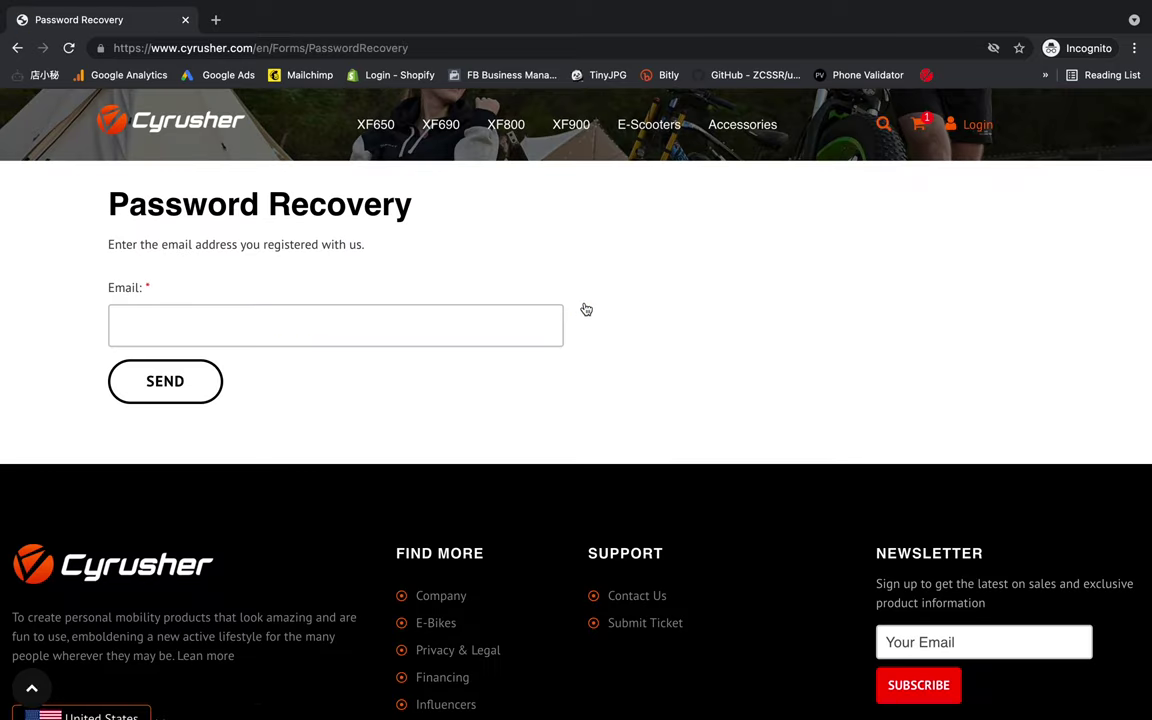
- Focus the recovery Email field and dismiss its autofill suggestions
click(197, 334)
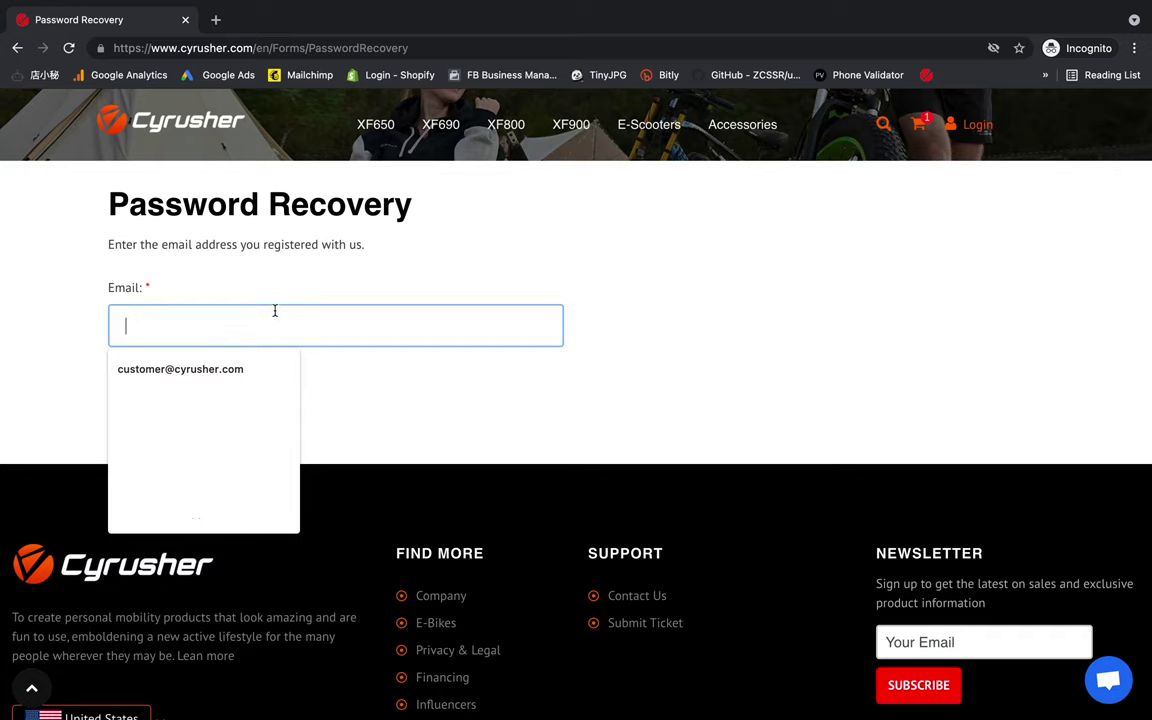
click(437, 260)
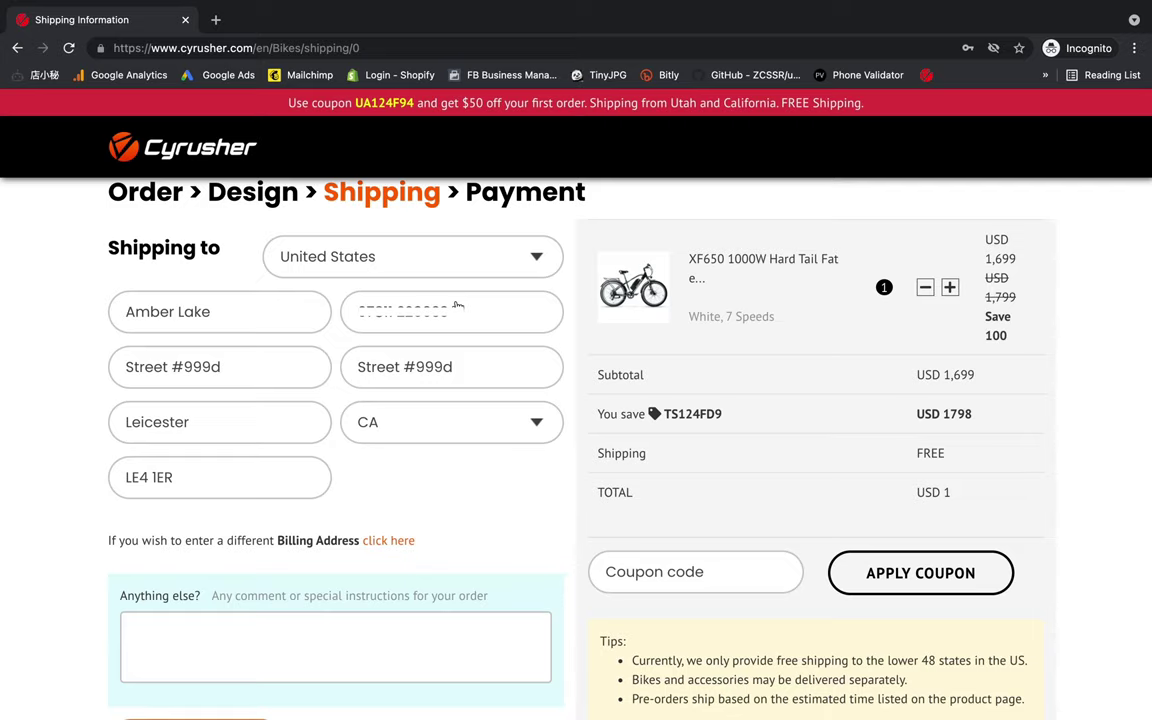
- Start the order comment with 'this is' in the Anything else? box
scroll(352, 327, down, 3)
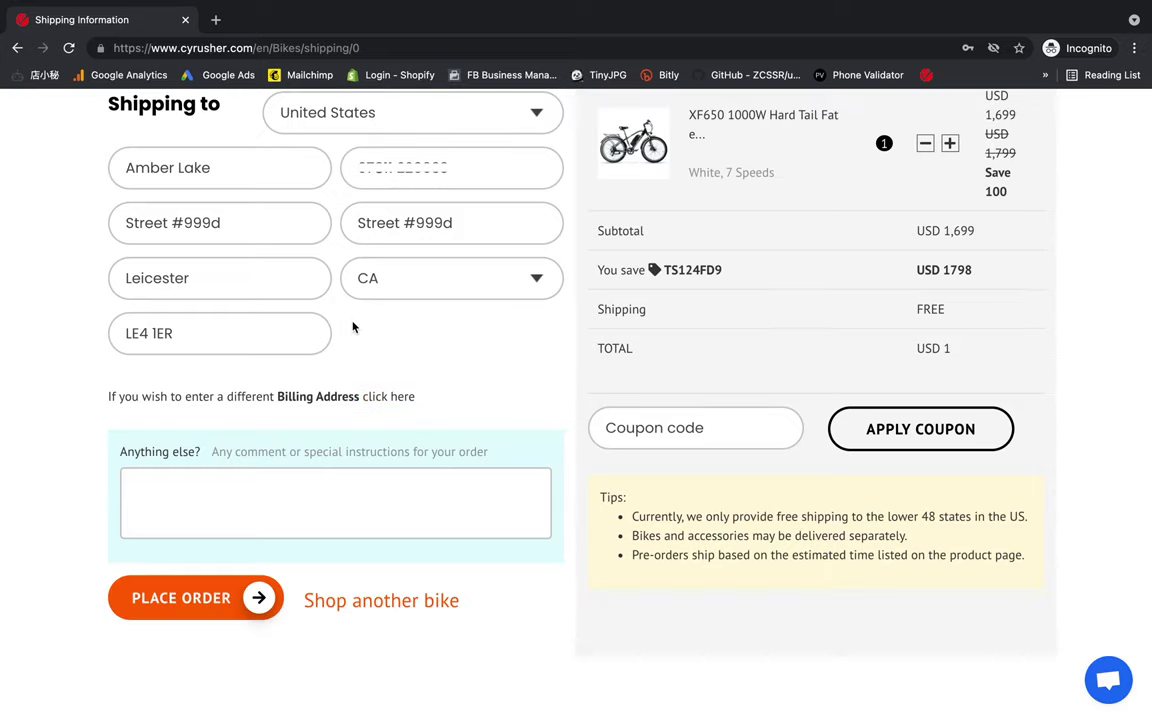
click(209, 491)
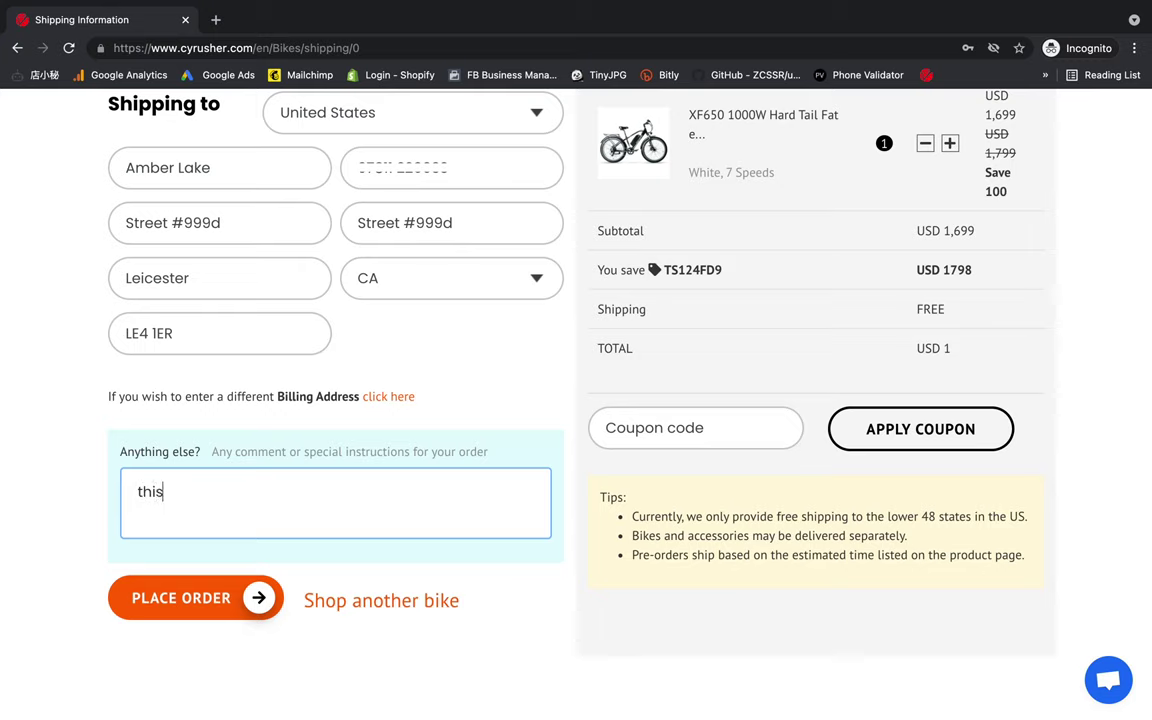
text(this is)
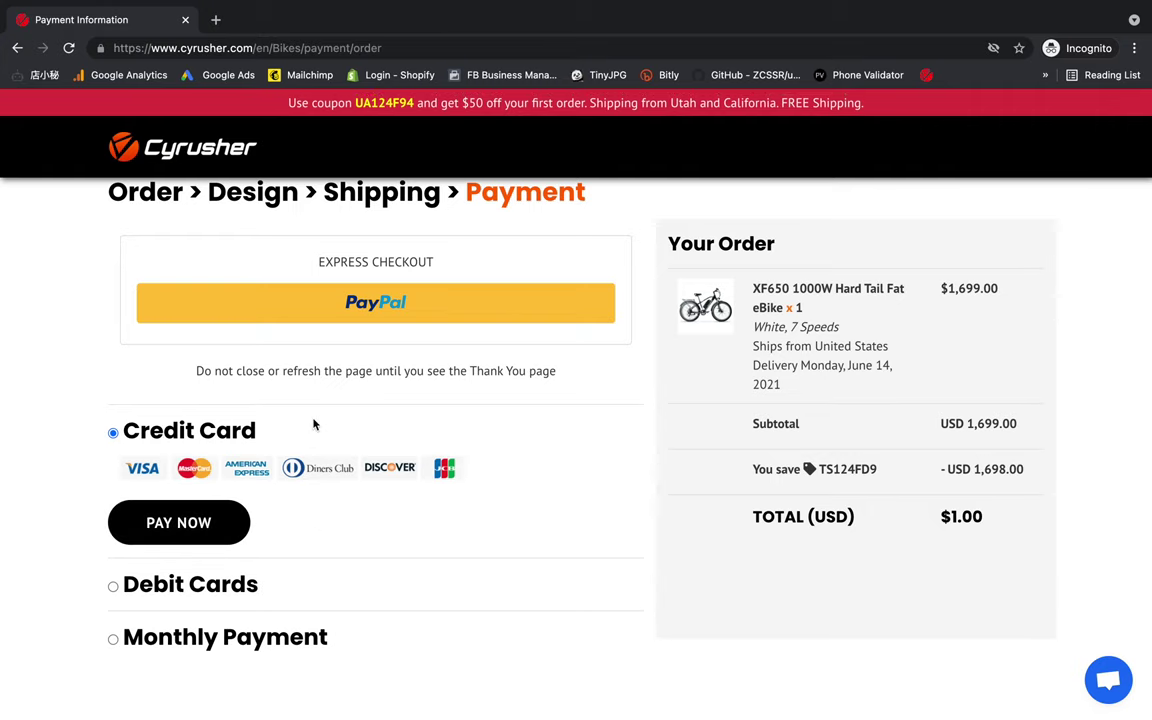
- Preview Debit Cards and Monthly Payment, then keep Credit Card and proceed to pay $1.00
click(113, 592)
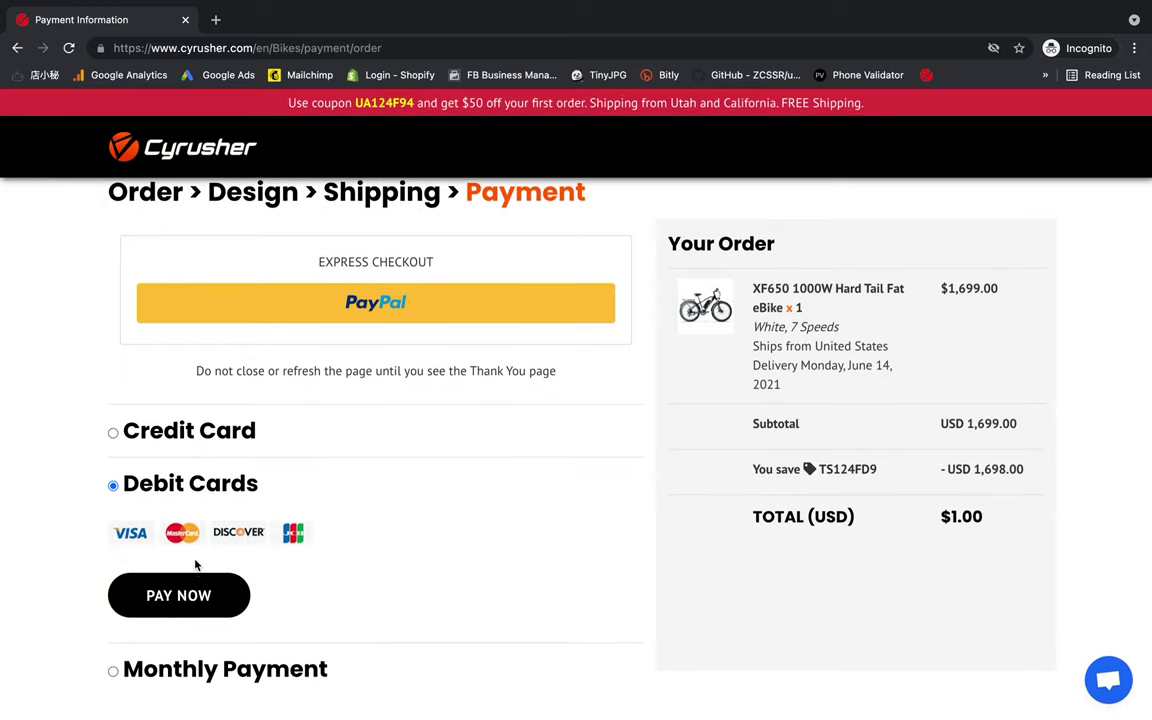
click(113, 672)
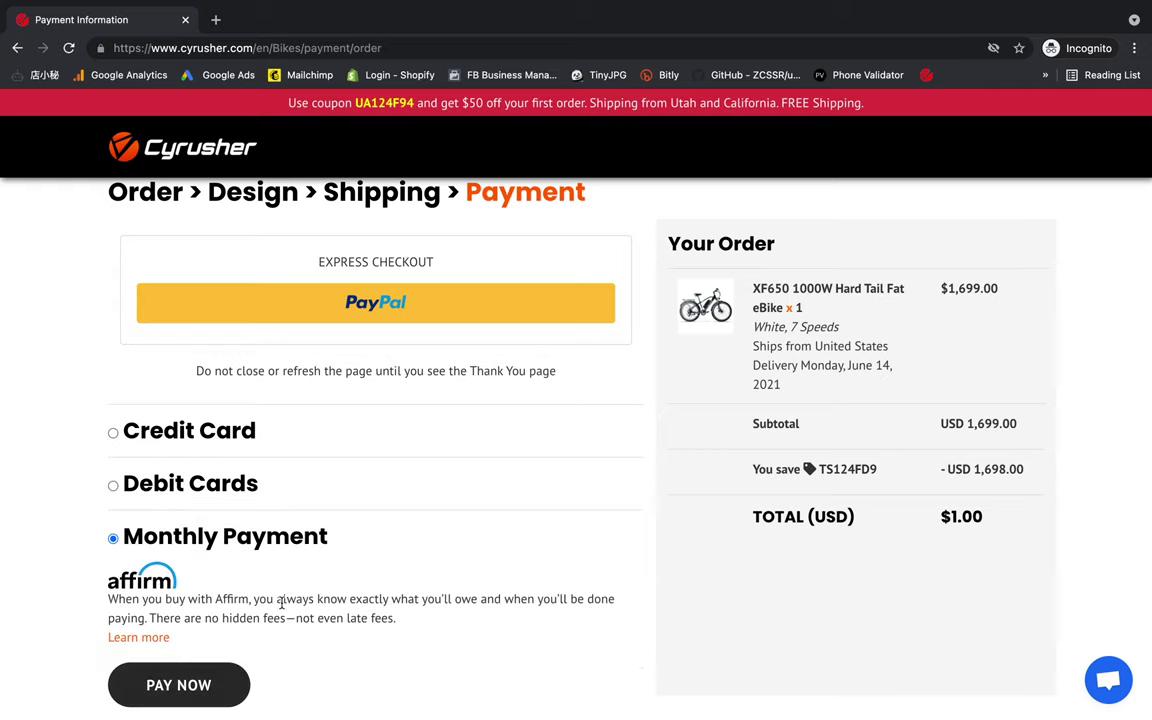
scroll(255, 545, down, 1)
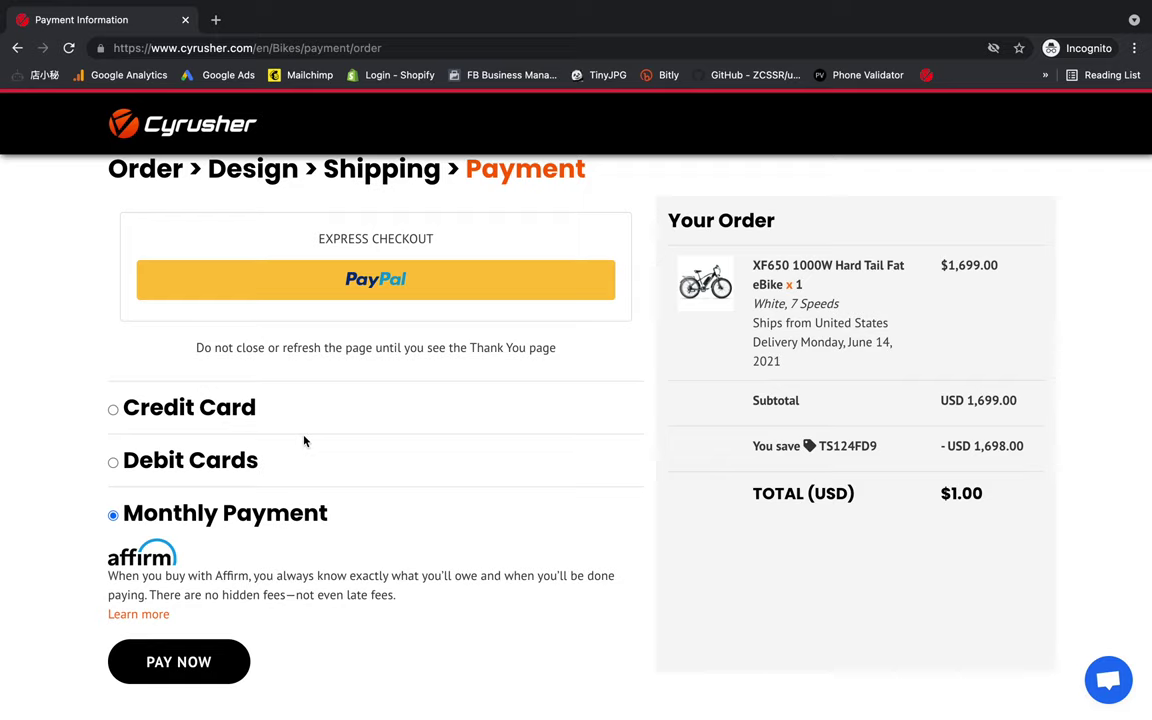
click(113, 411)
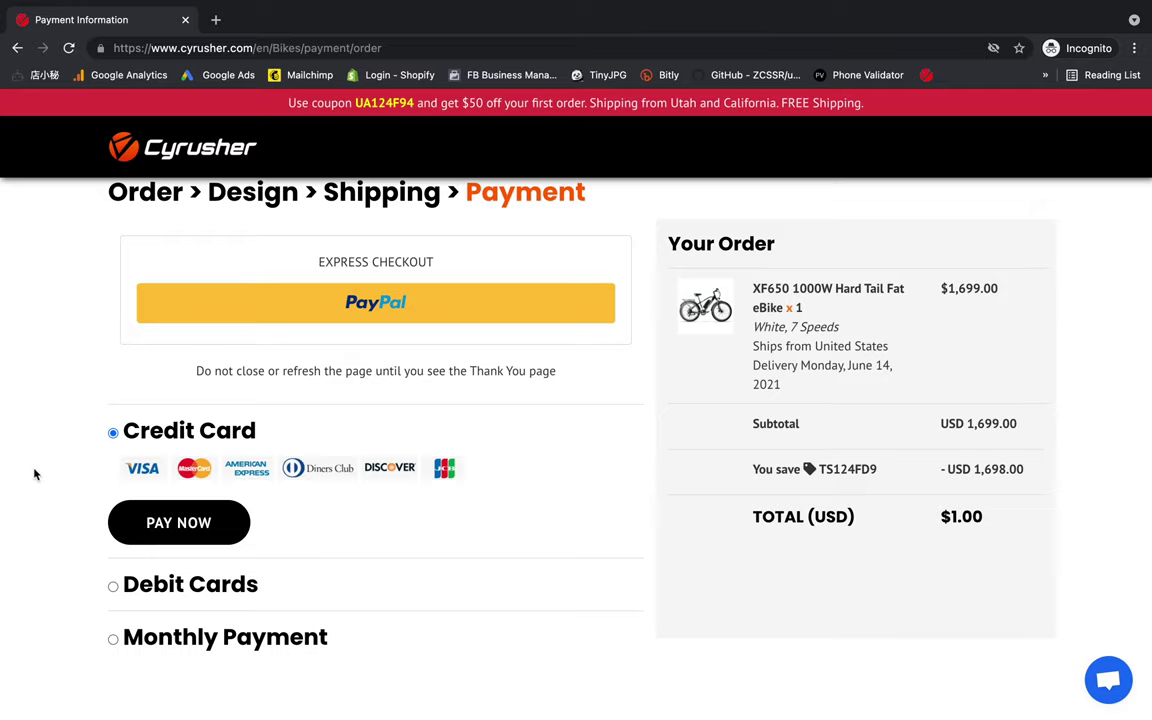
click(165, 524)
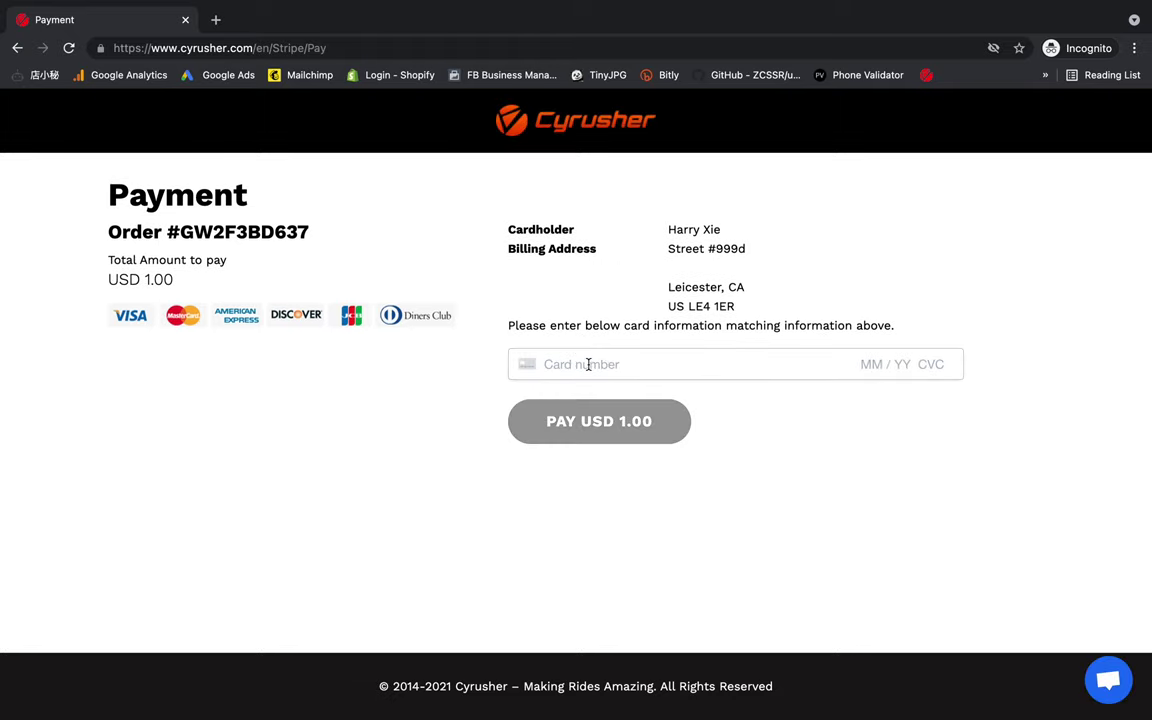
- Pay USD 1.00 with the saved Mastercard, its security code and ZIP code 90022
click(588, 364)
click(597, 399)
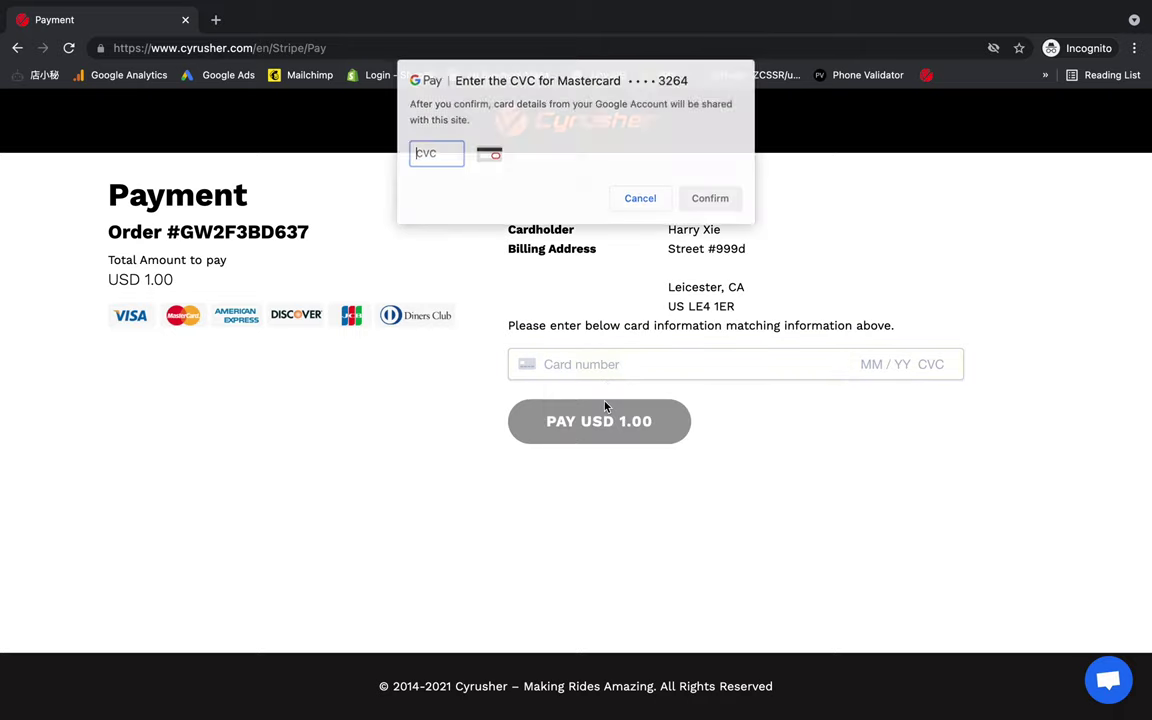
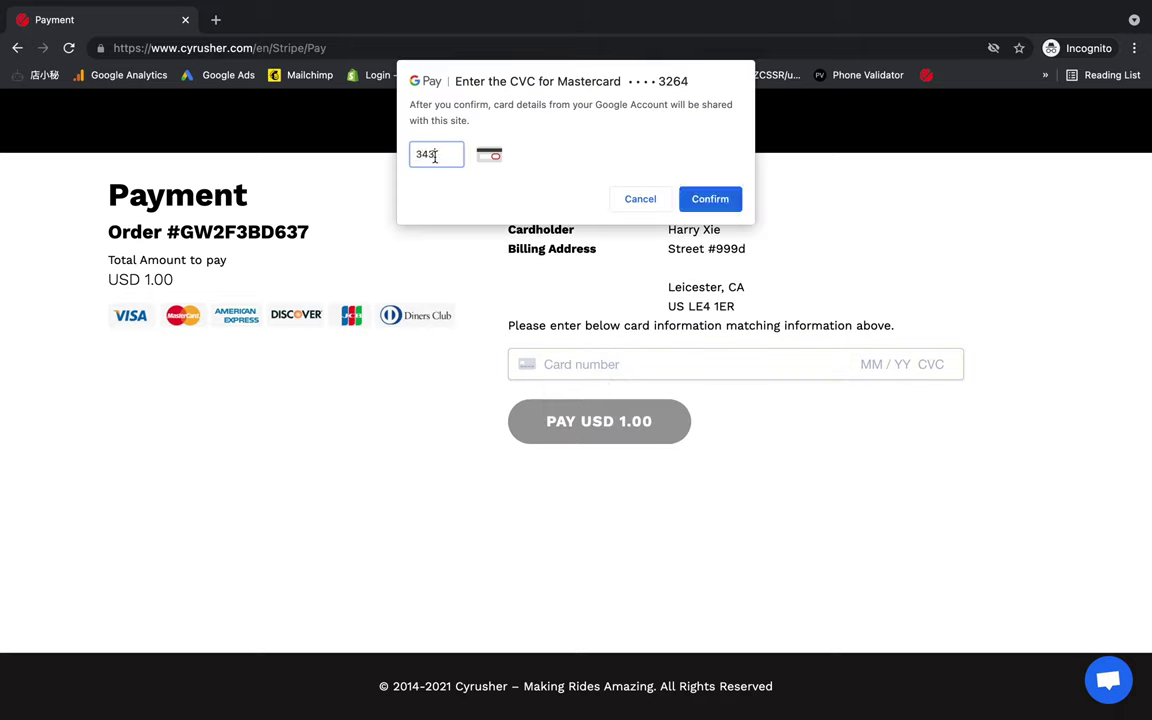
click(712, 202)
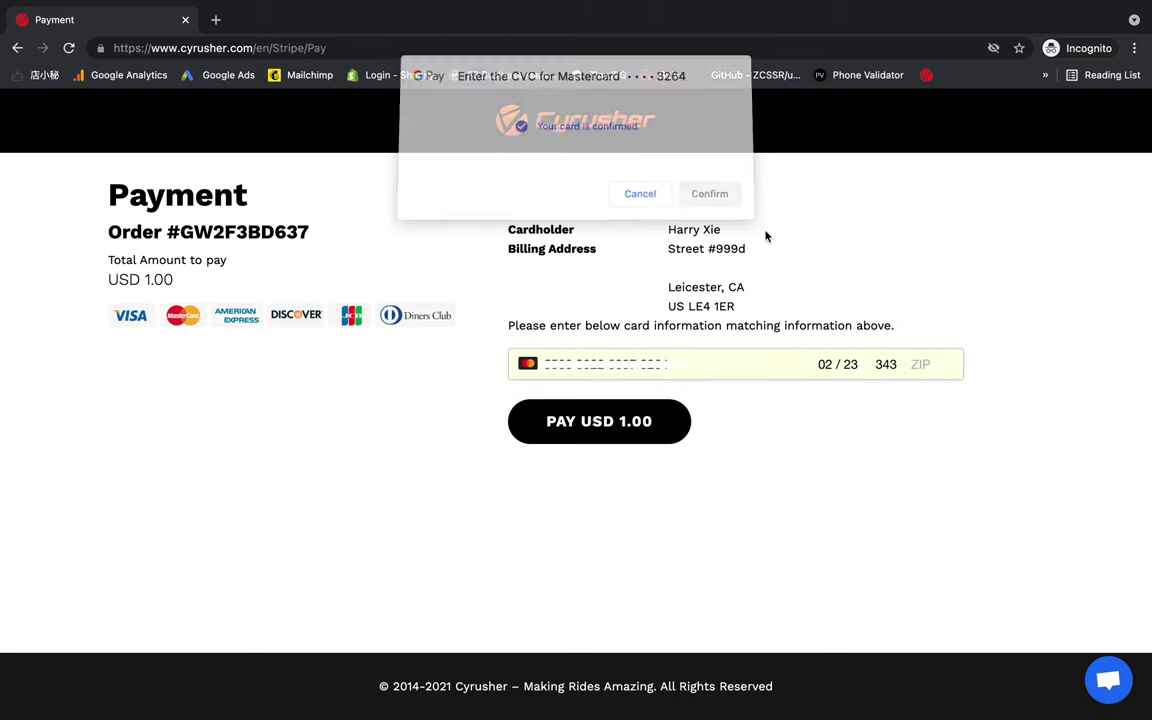
click(922, 358)
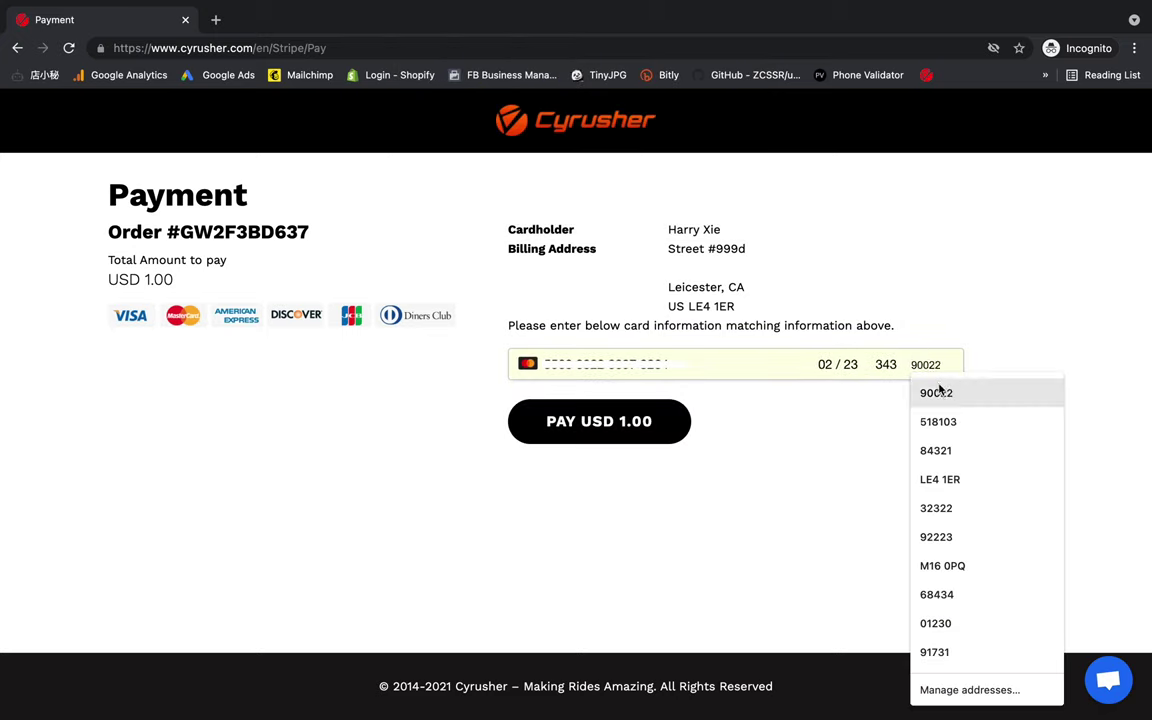
click(936, 391)
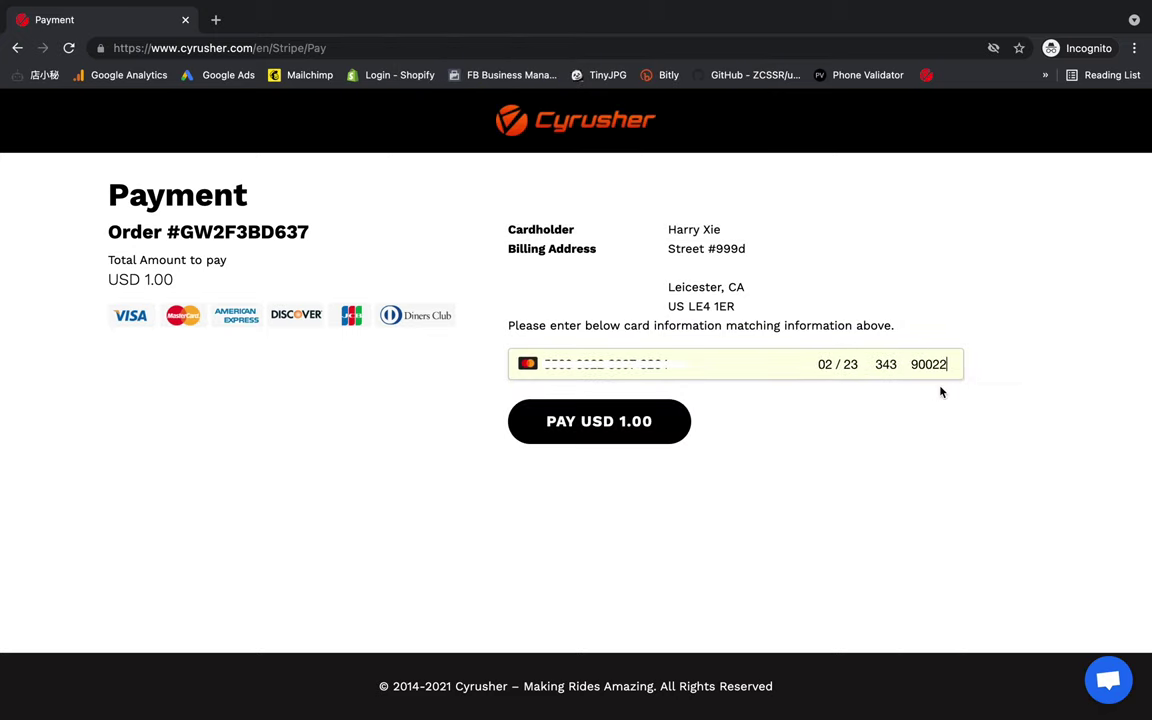
click(581, 430)
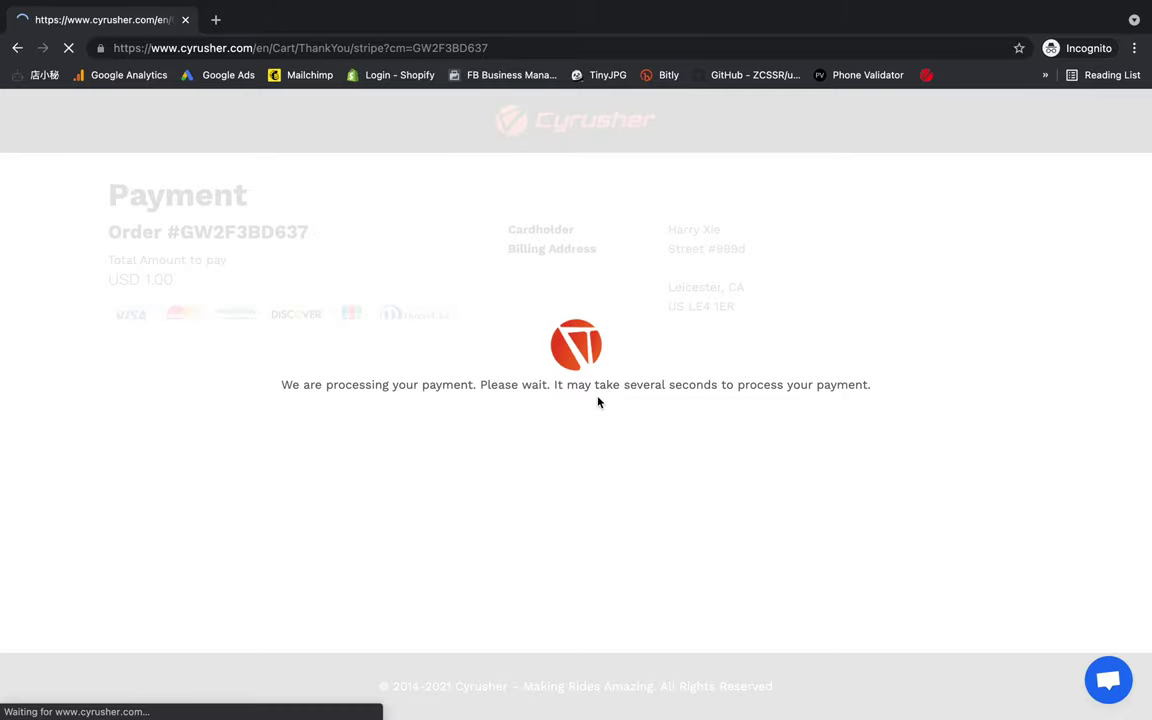
- Scroll through the Thank You page confirming the order as Paid
scroll(522, 348, down, 3)
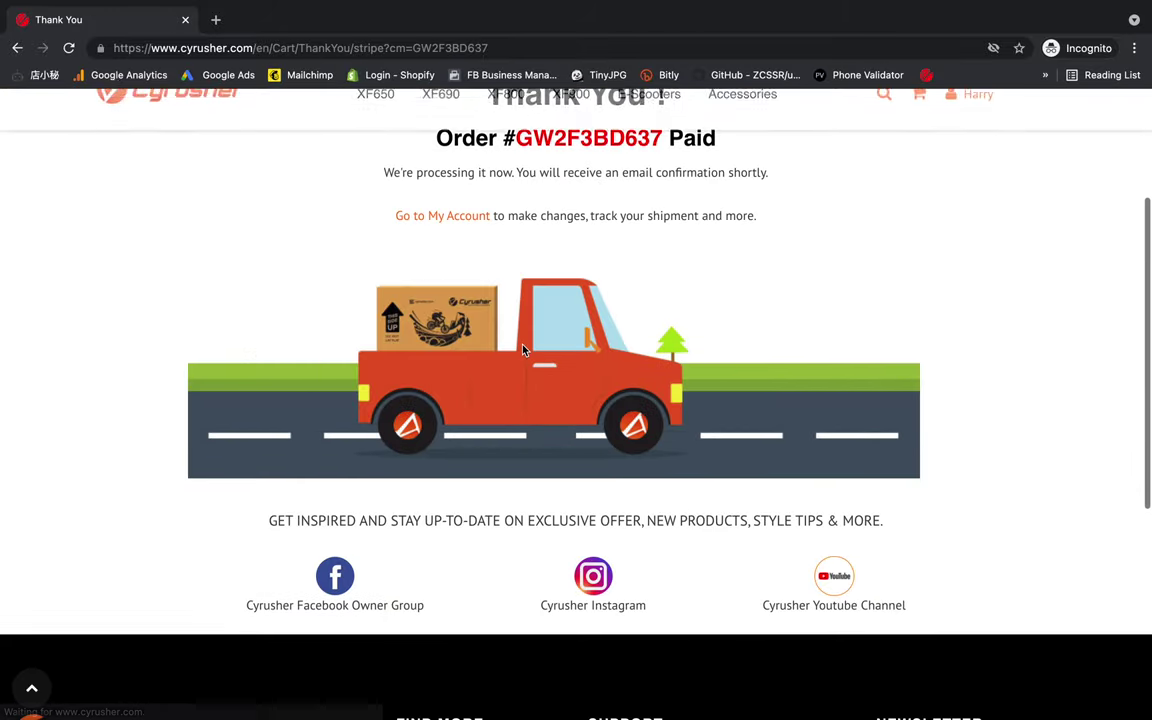
scroll(522, 348, up, 3)
scroll(521, 344, down, 1)
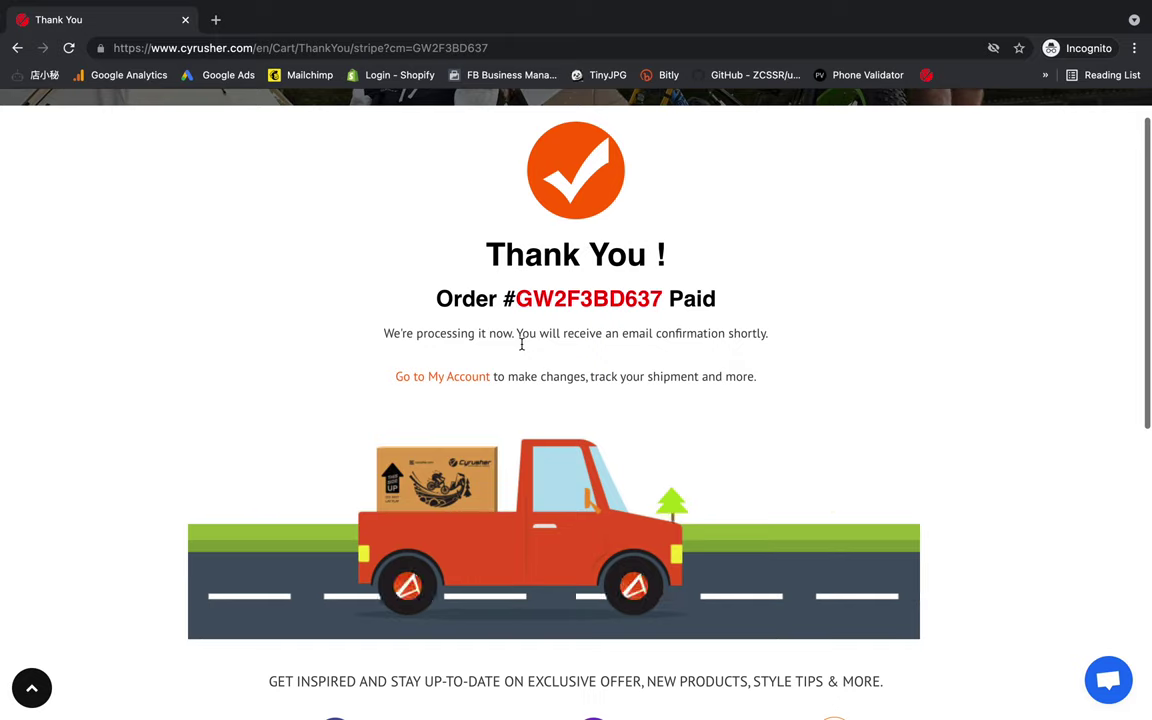
scroll(522, 348, up, 1)
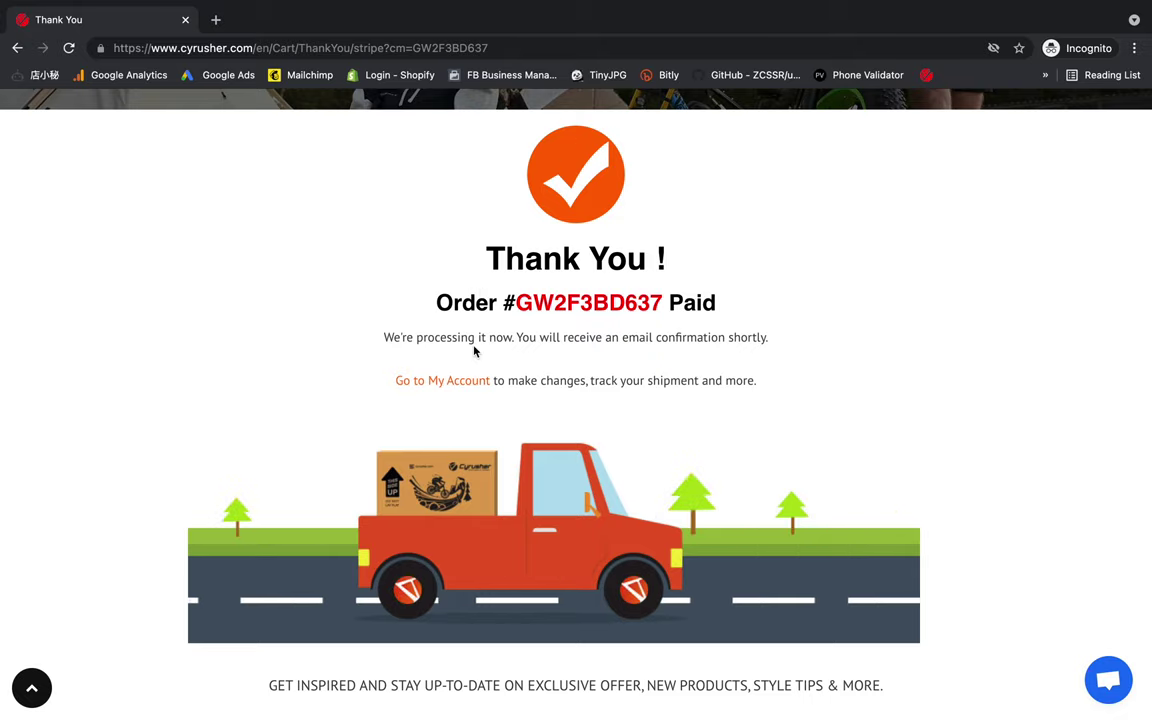
scroll(609, 340, down, 4)
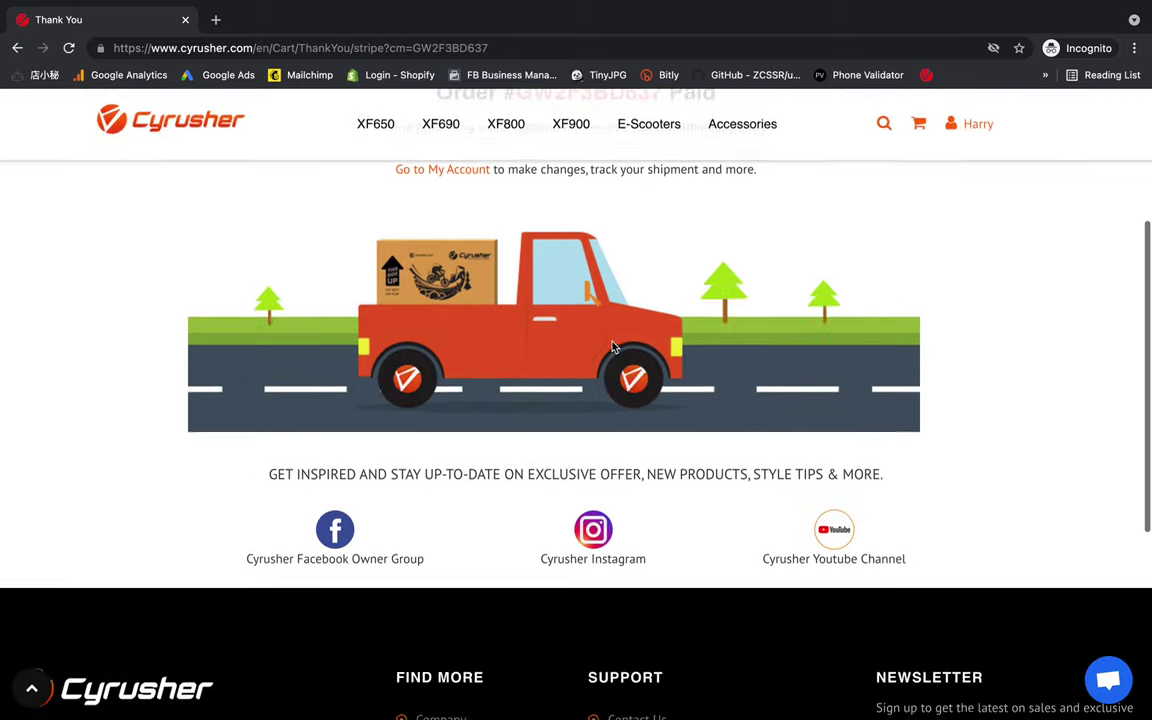
scroll(612, 345, up, 4)
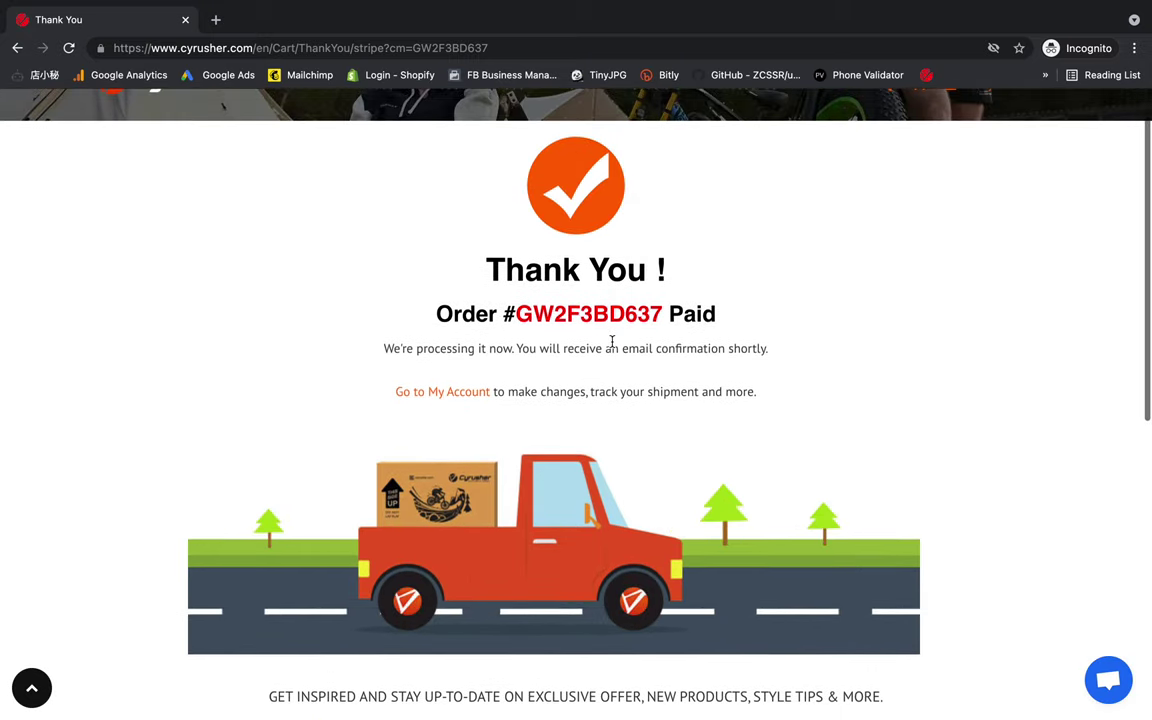
scroll(612, 342, up, 1)
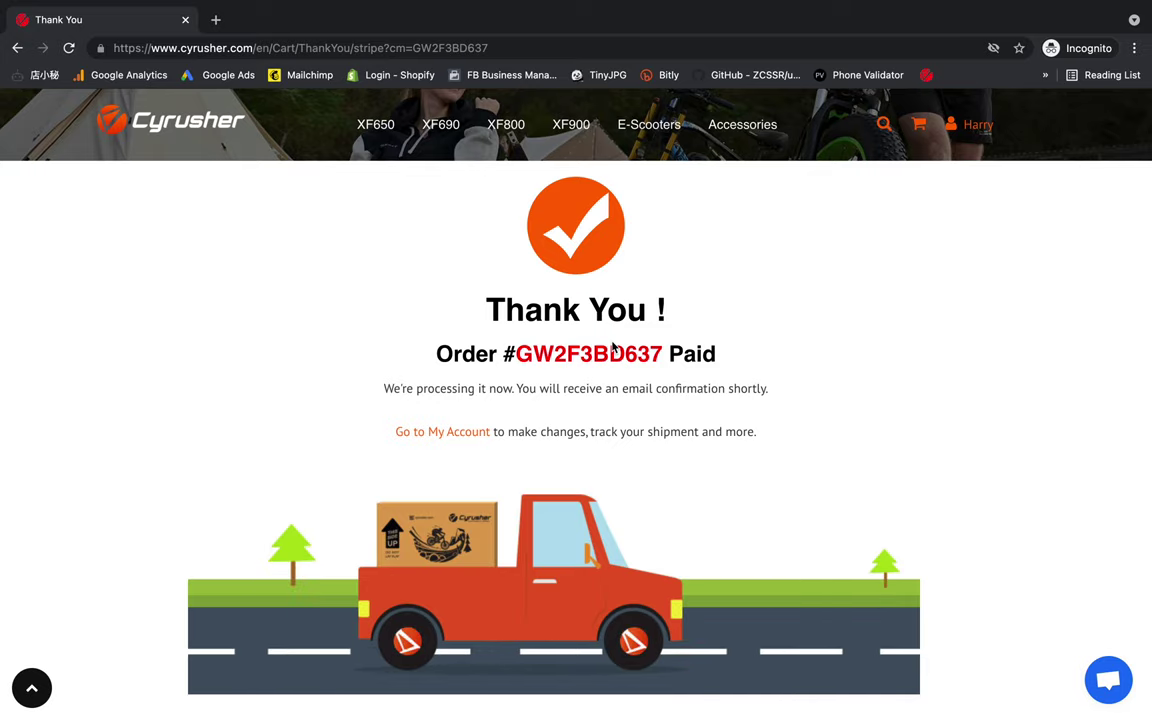
scroll(613, 346, down, 2)
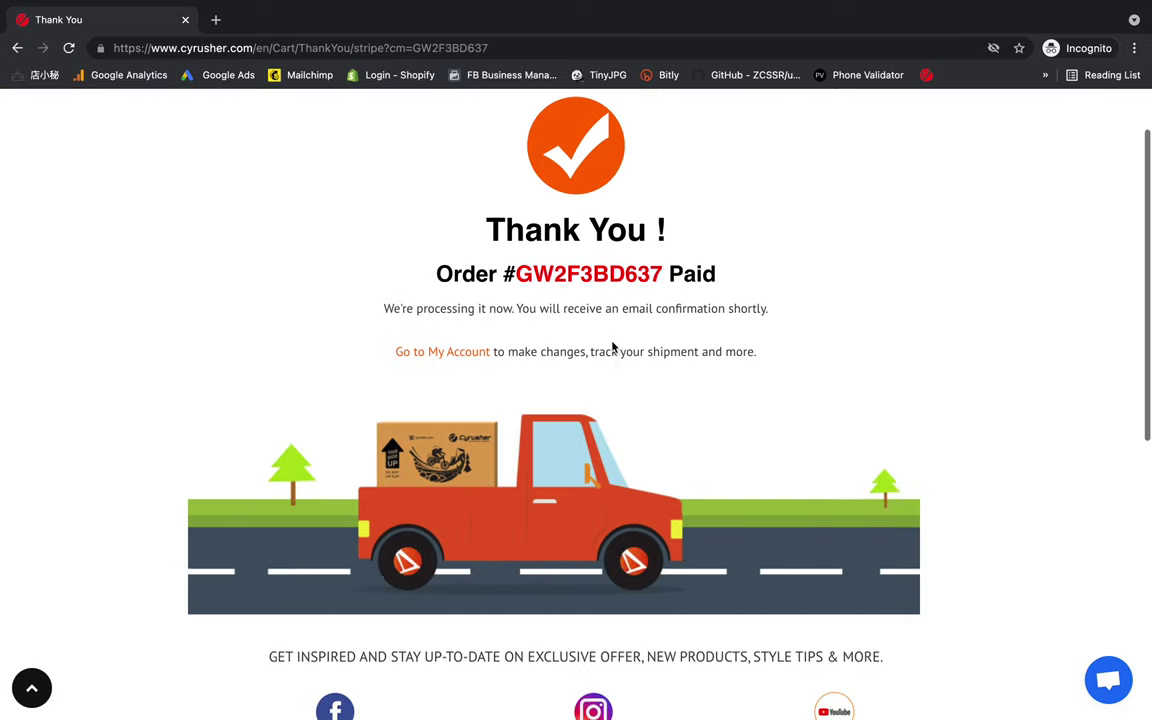
scroll(613, 346, down, 2)
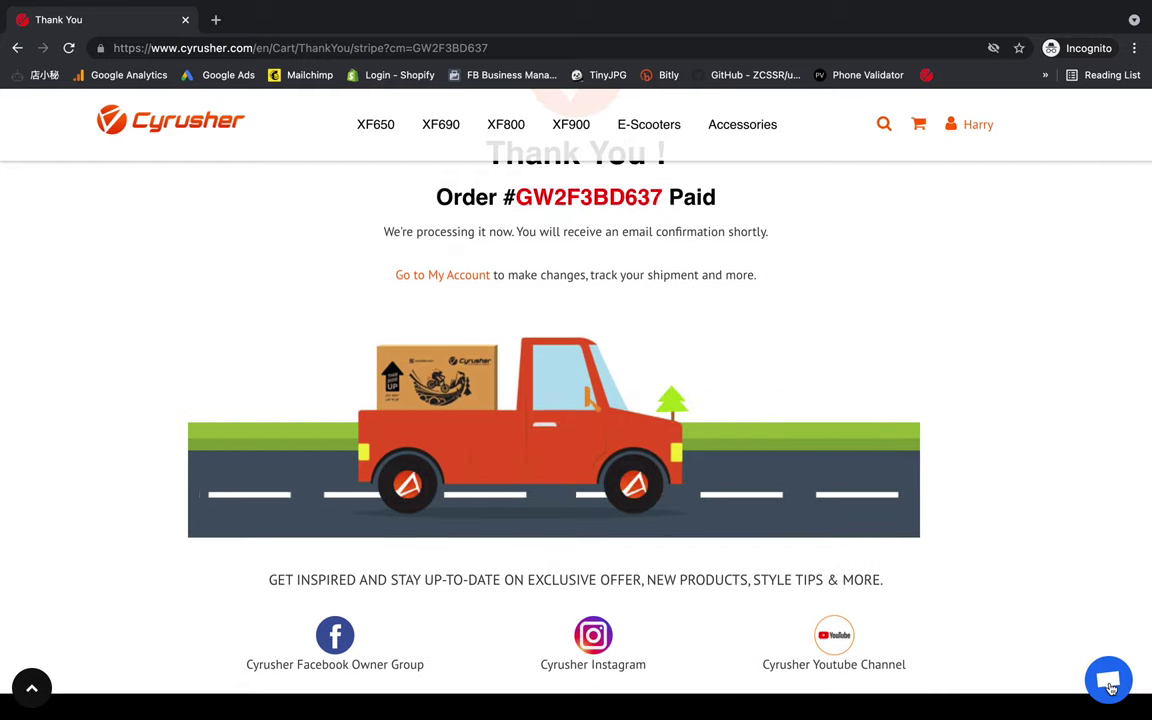
click(1110, 688)
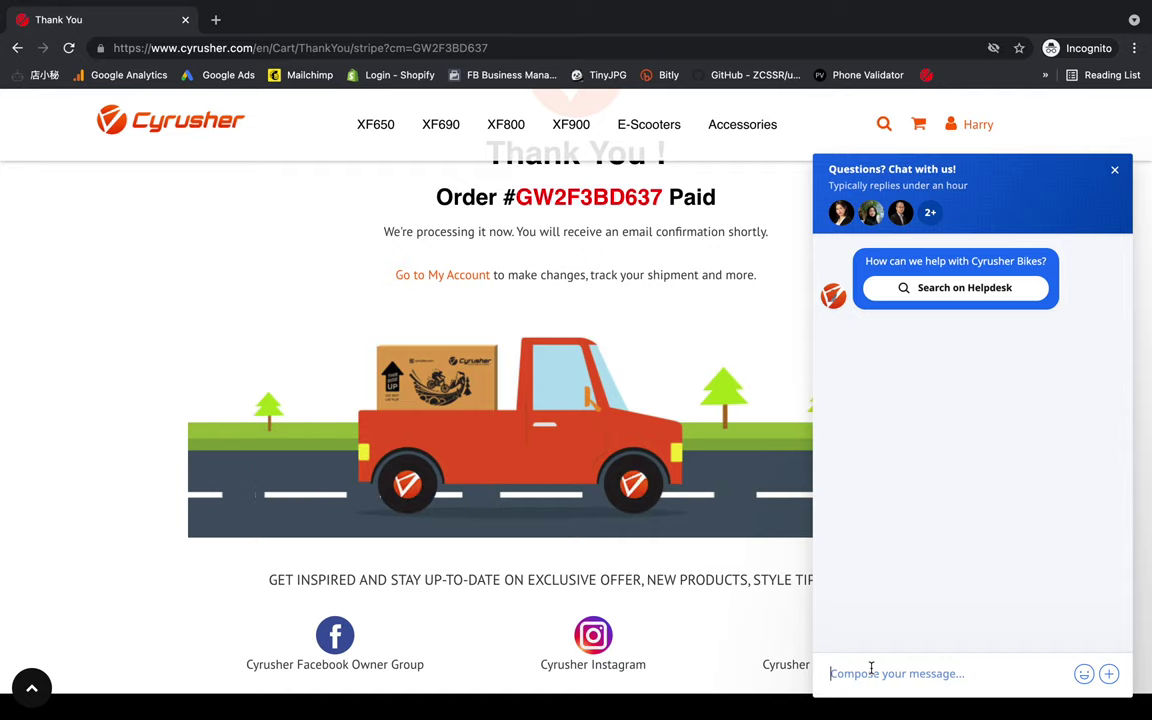
click(1115, 170)
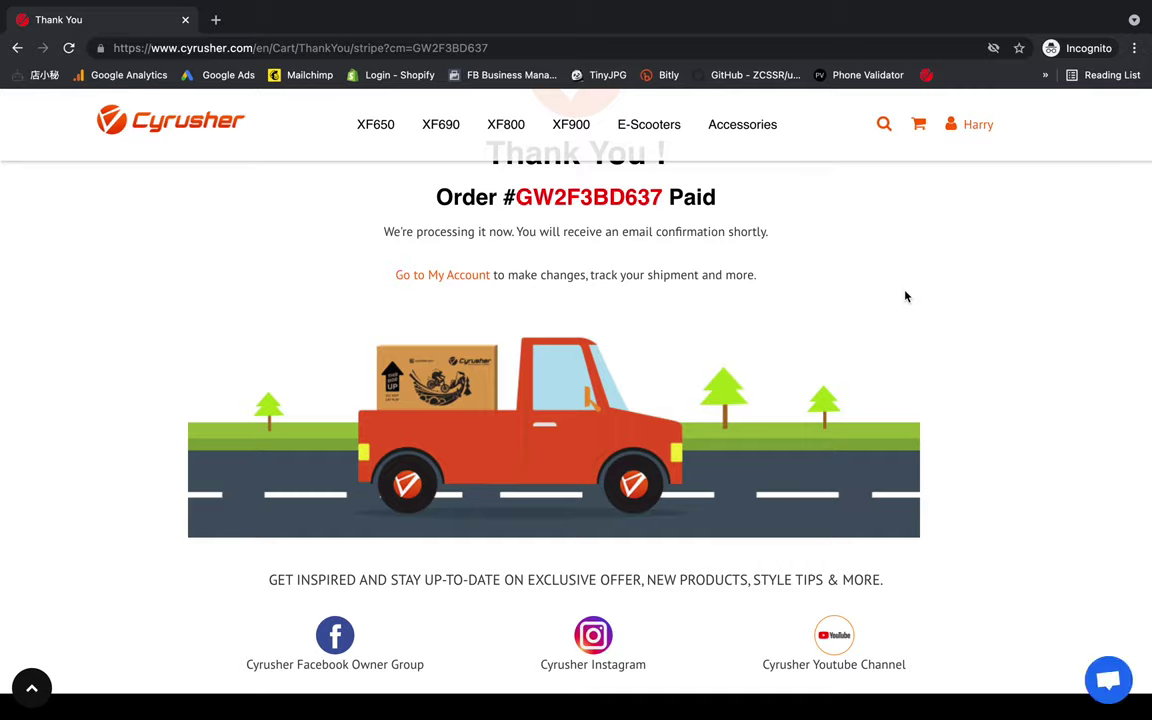
scroll(906, 296, down, 5)
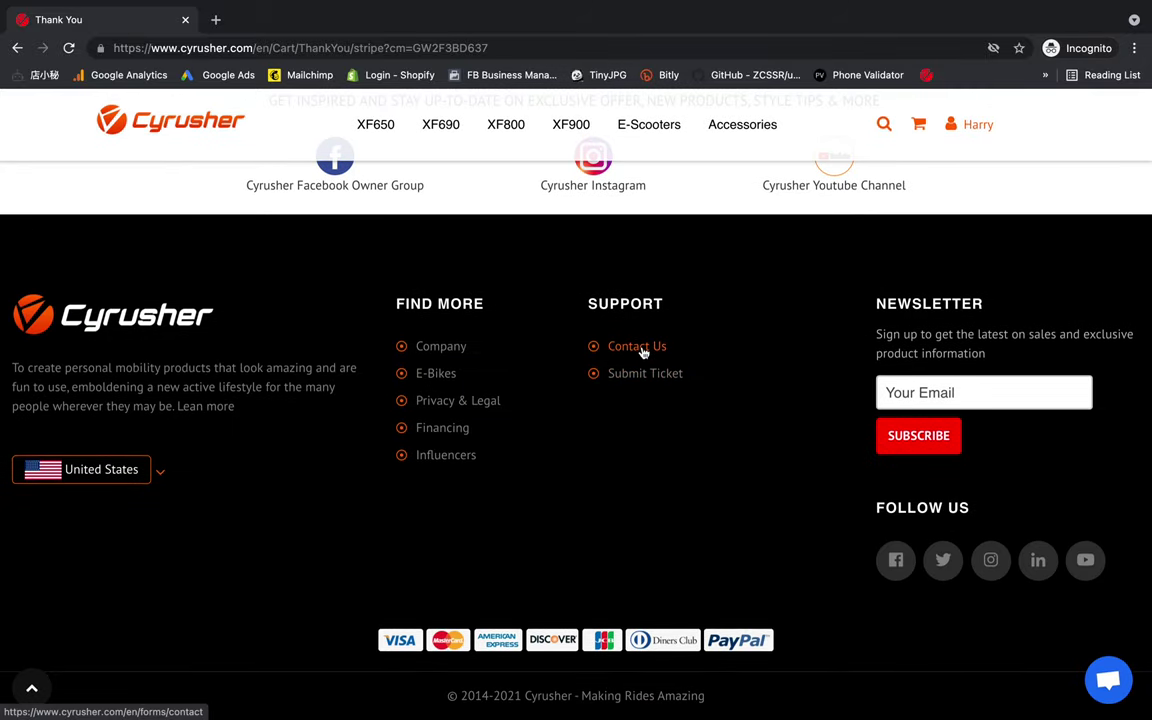
- Open the Contact page and browse its Q&A, Customer Support, Community and Advanced Support options
click(637, 346)
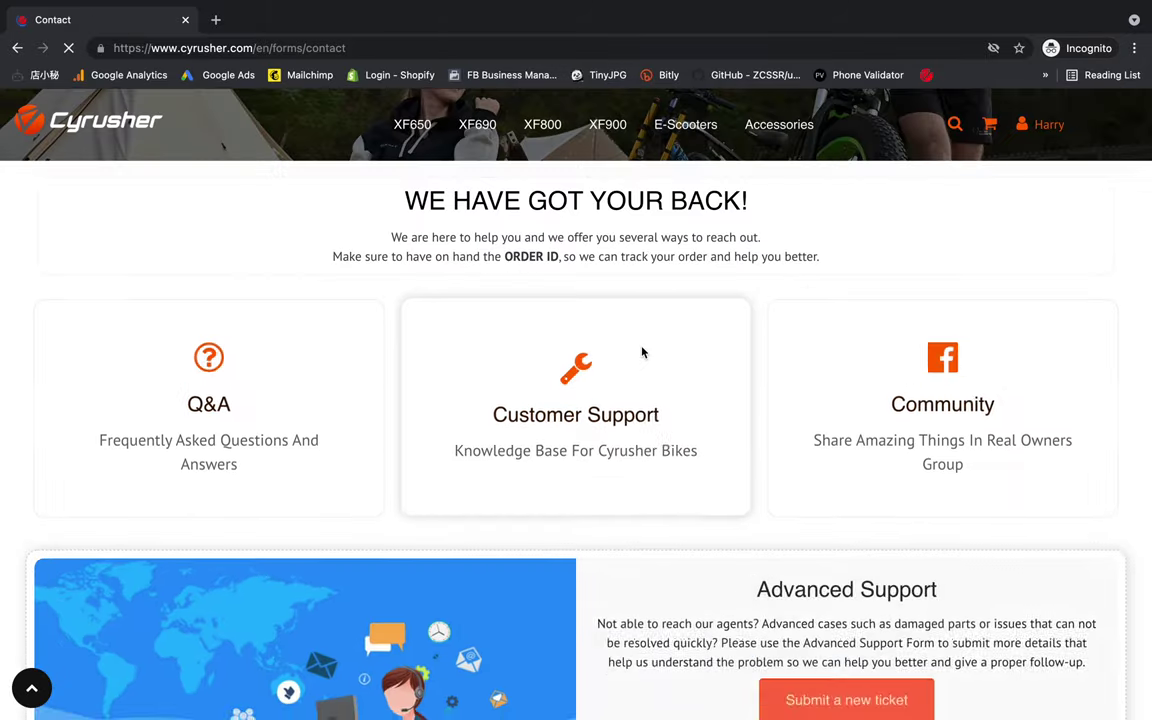
scroll(643, 352, down, 5)
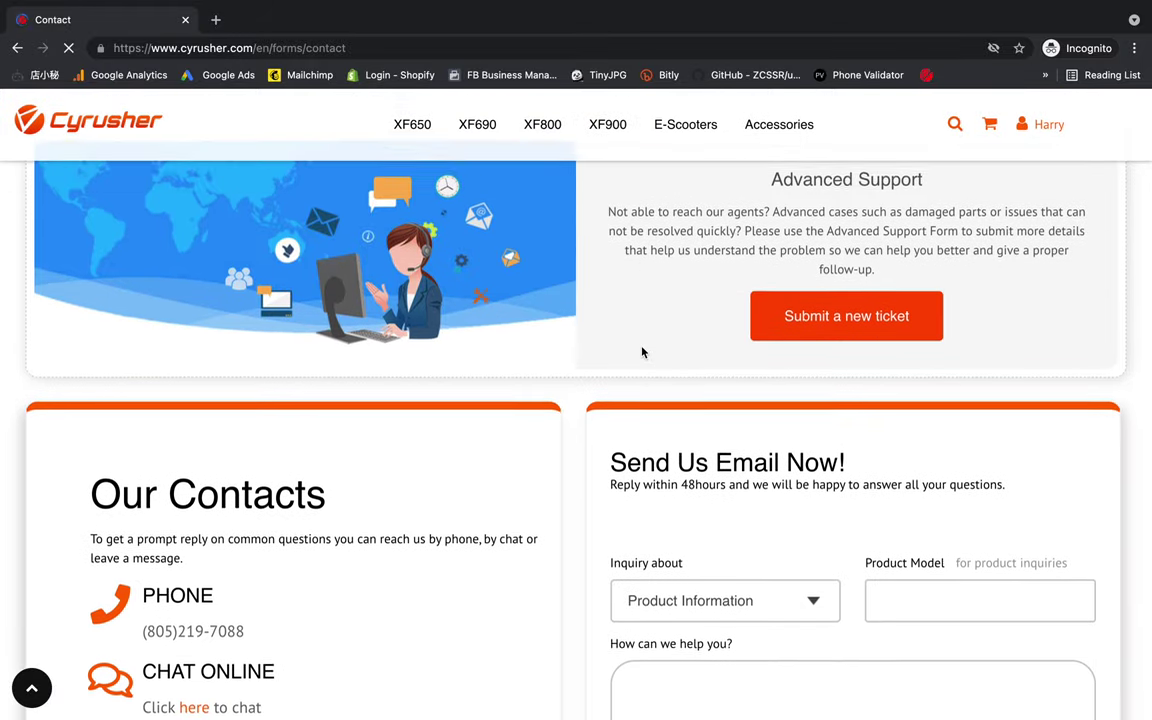
scroll(643, 352, down, 3)
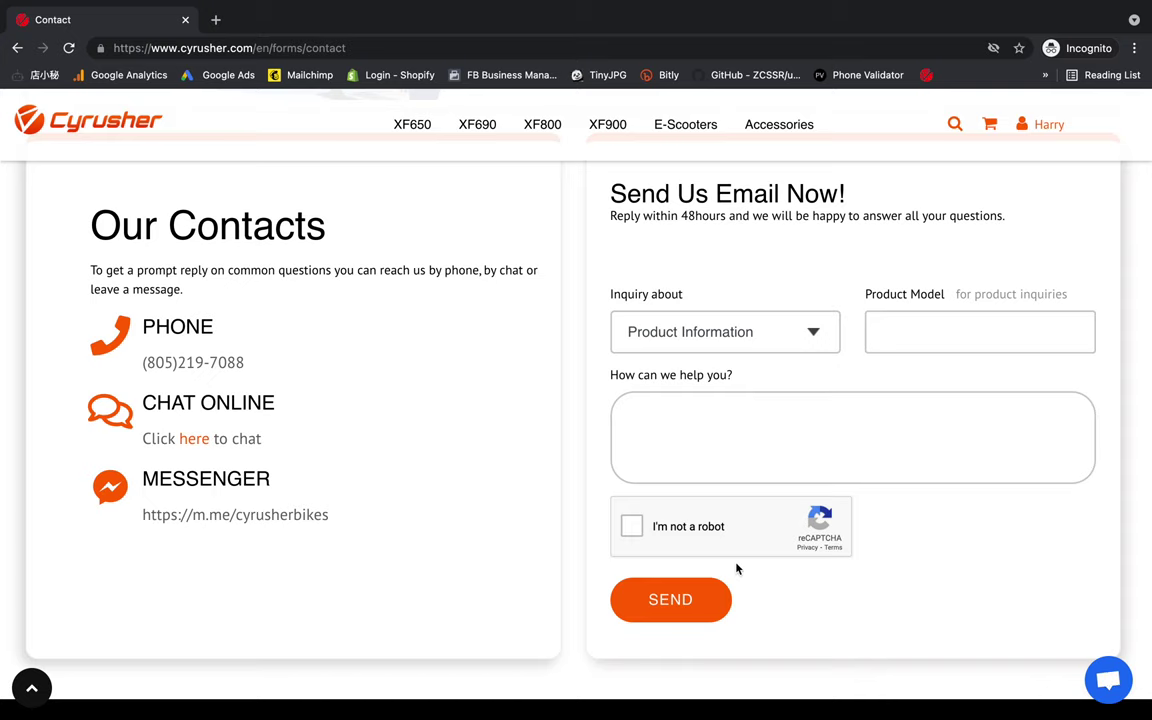
scroll(736, 569, up, 5)
scroll(736, 569, down, 2)
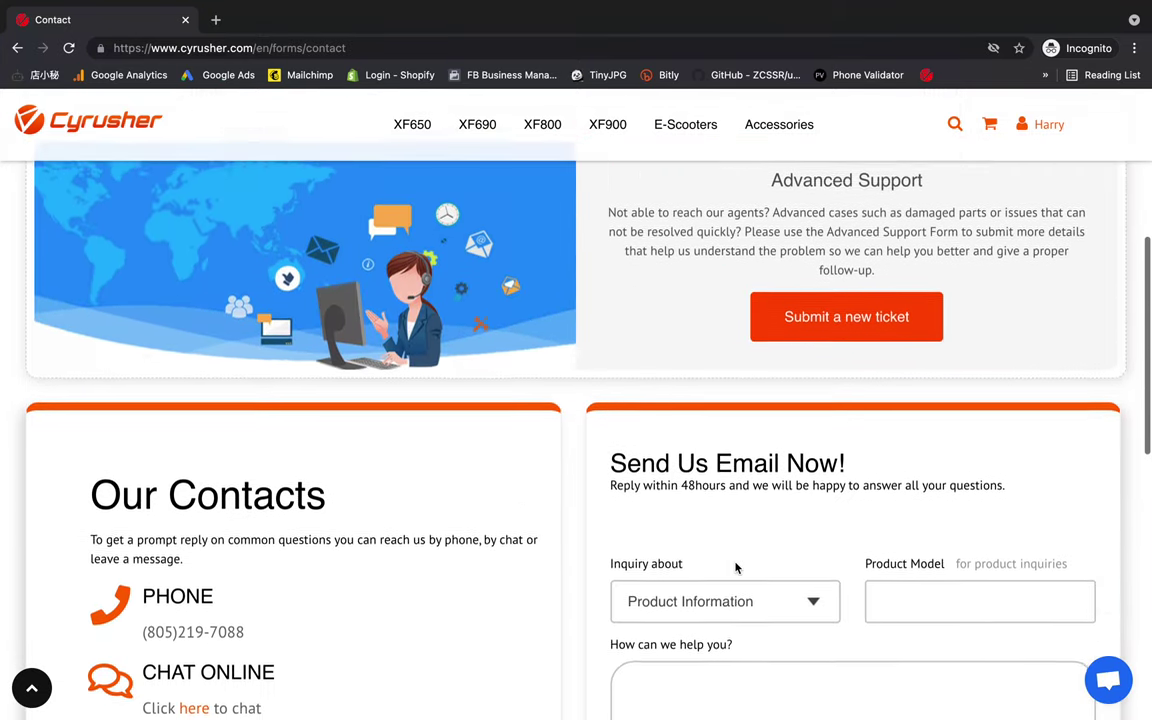
scroll(745, 500, down, 1)
scroll(765, 442, down, 2)
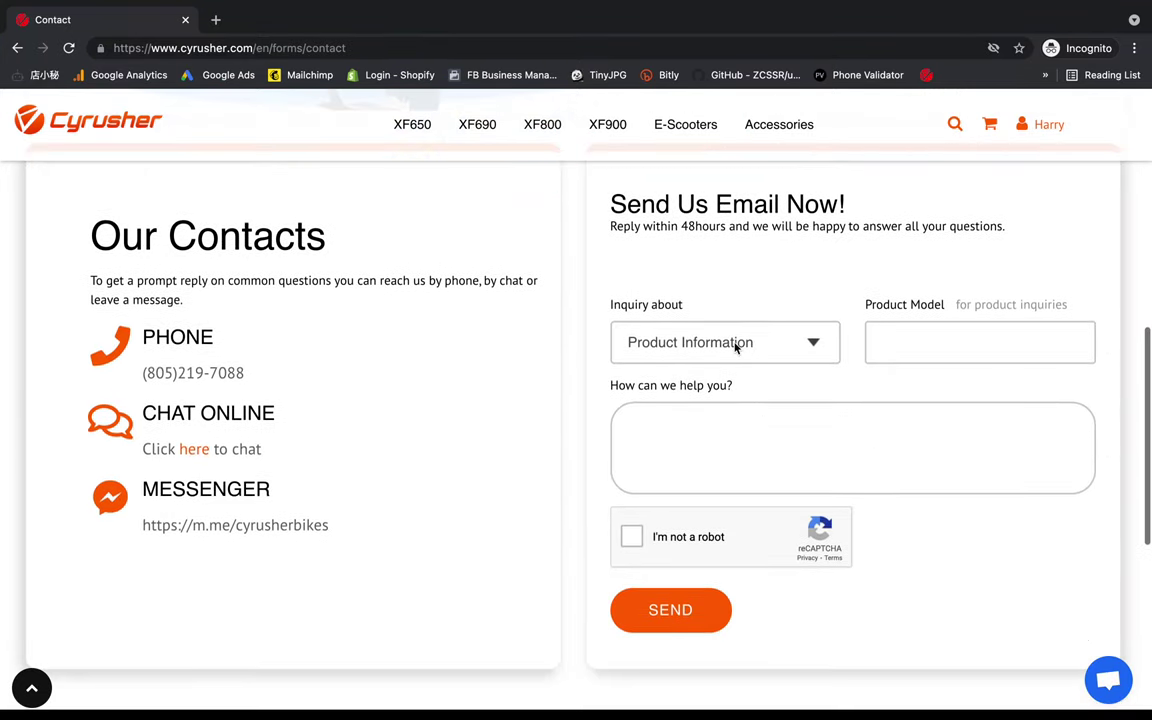
- Check the Send Us Email form's inquiry topics, keeping Product Information selected
click(775, 344)
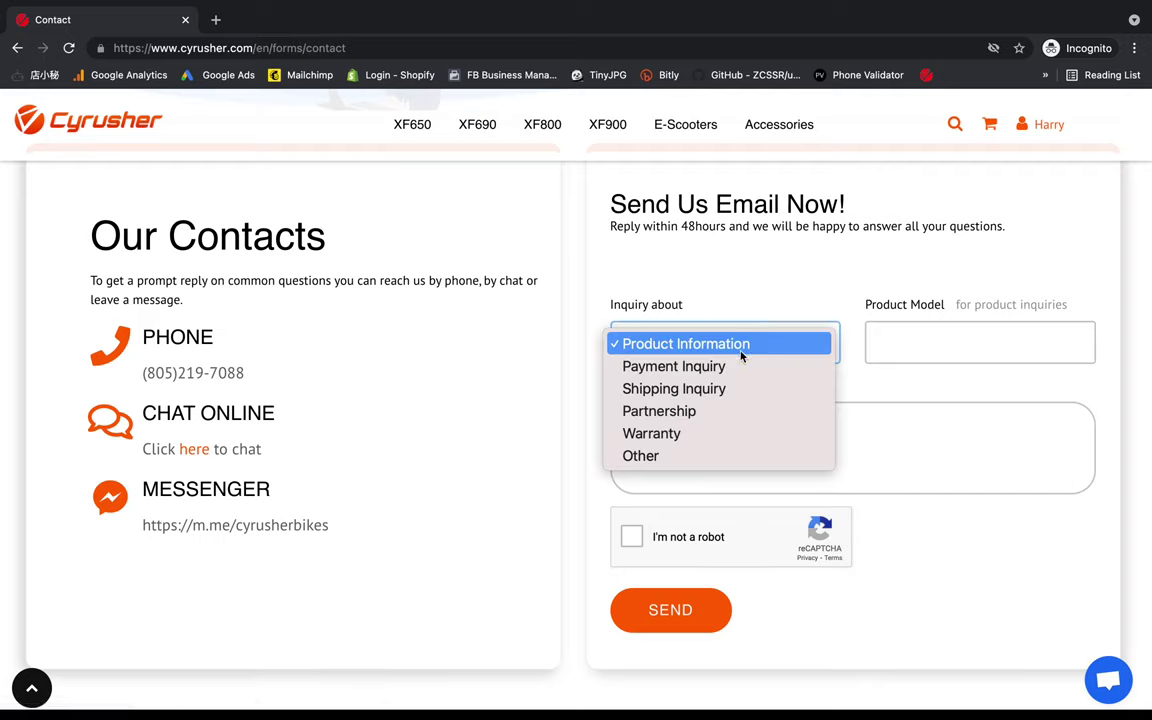
click(900, 446)
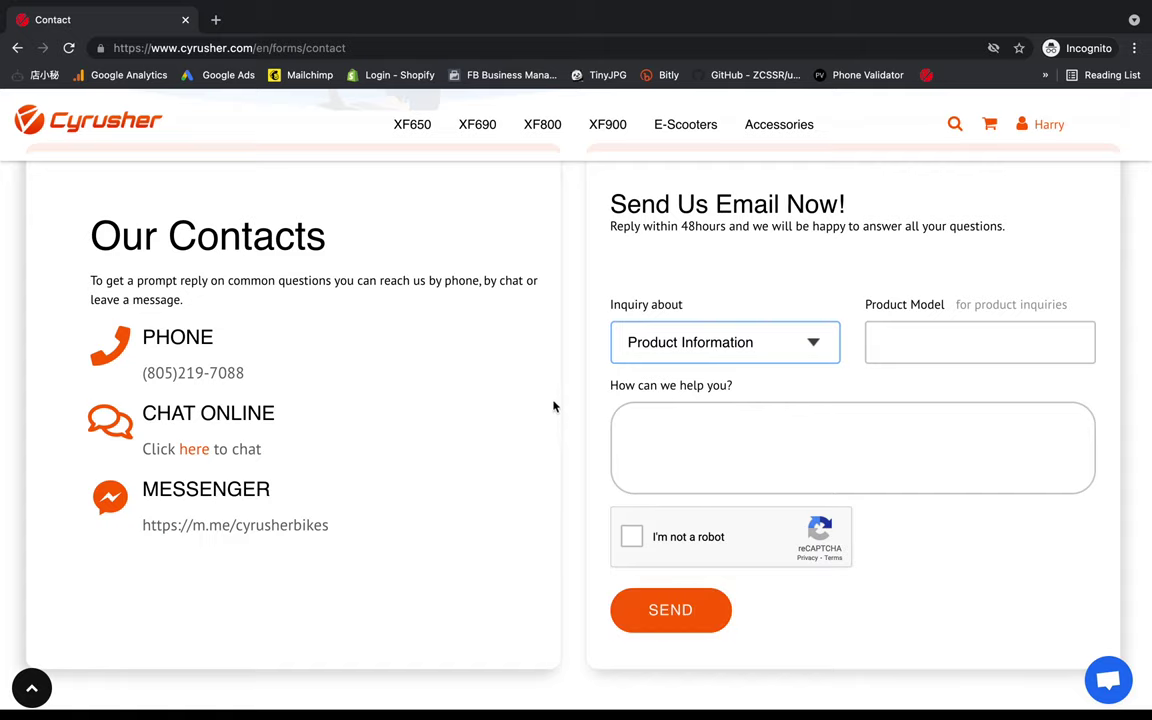
scroll(553, 406, up, 6)
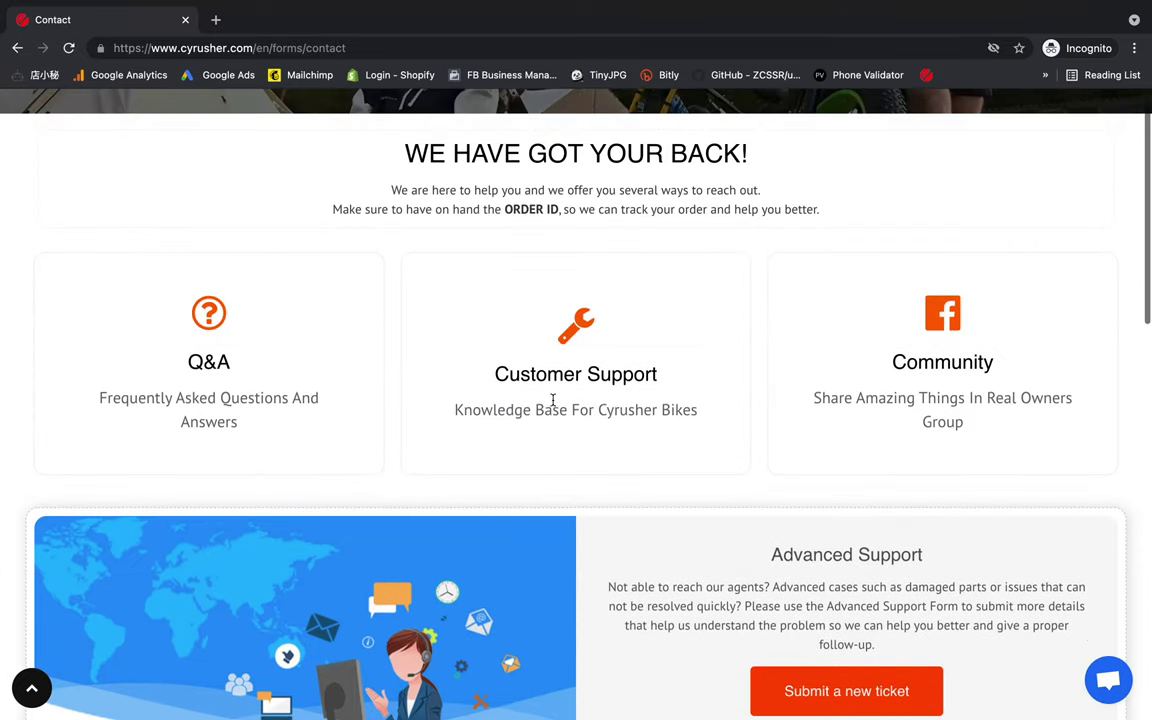
scroll(553, 402, down, 3)
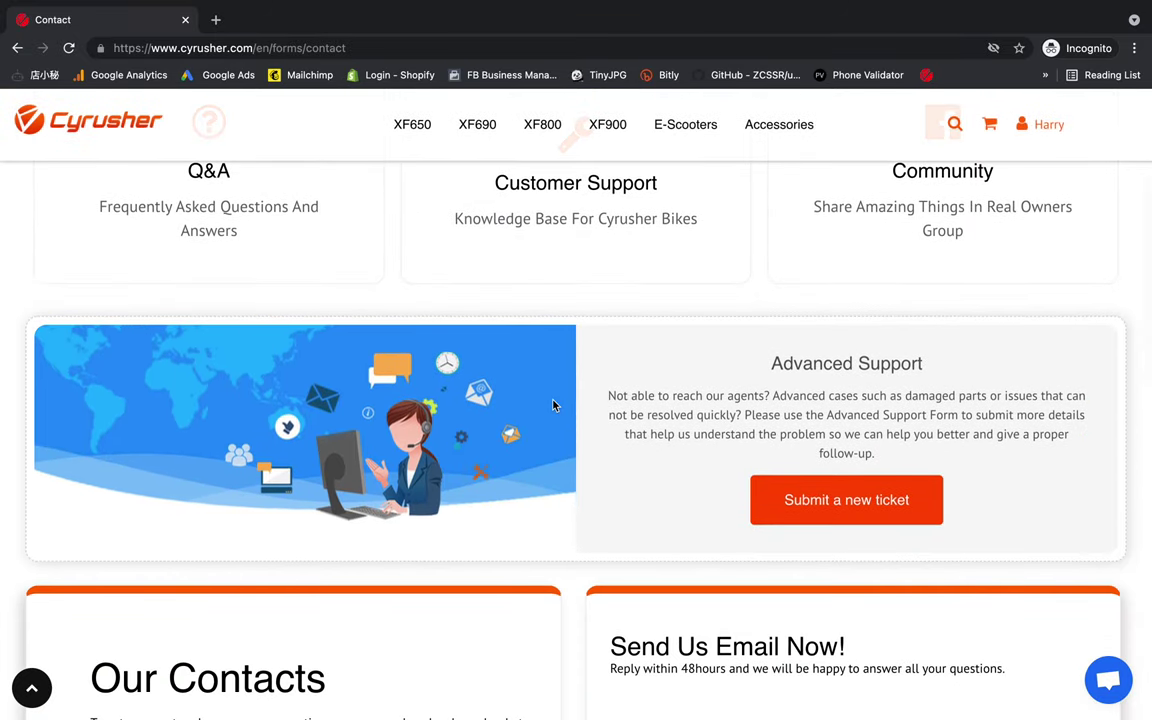
scroll(553, 405, down, 3)
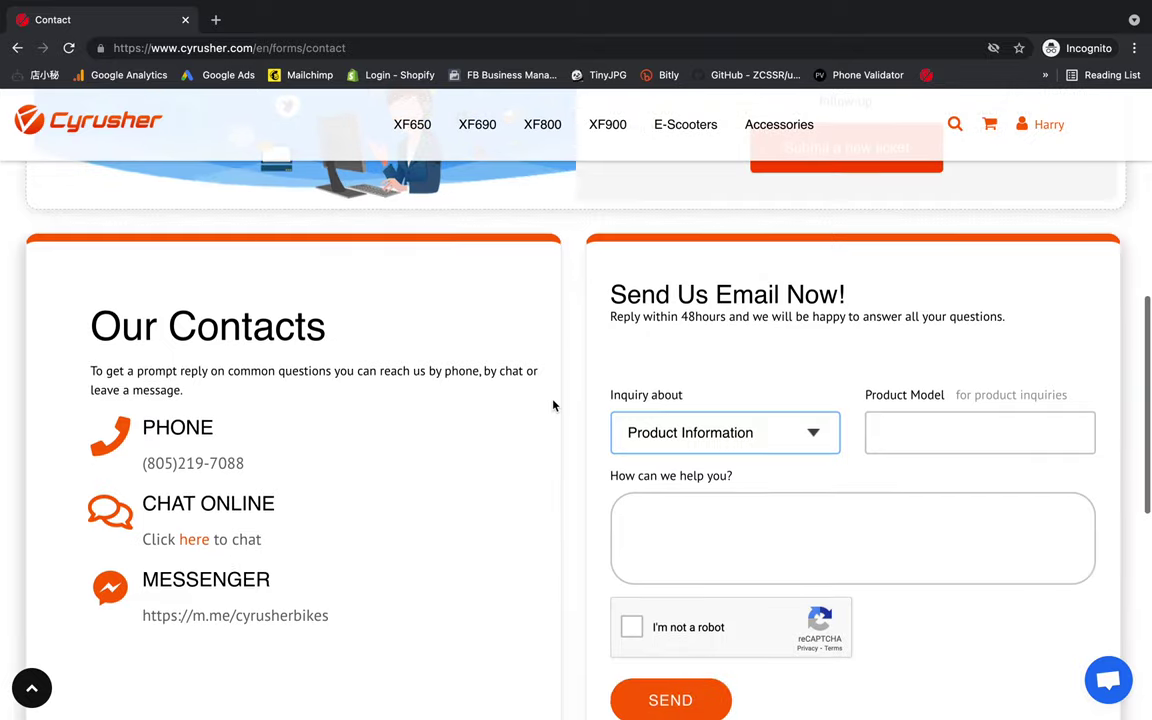
scroll(553, 405, down, 3)
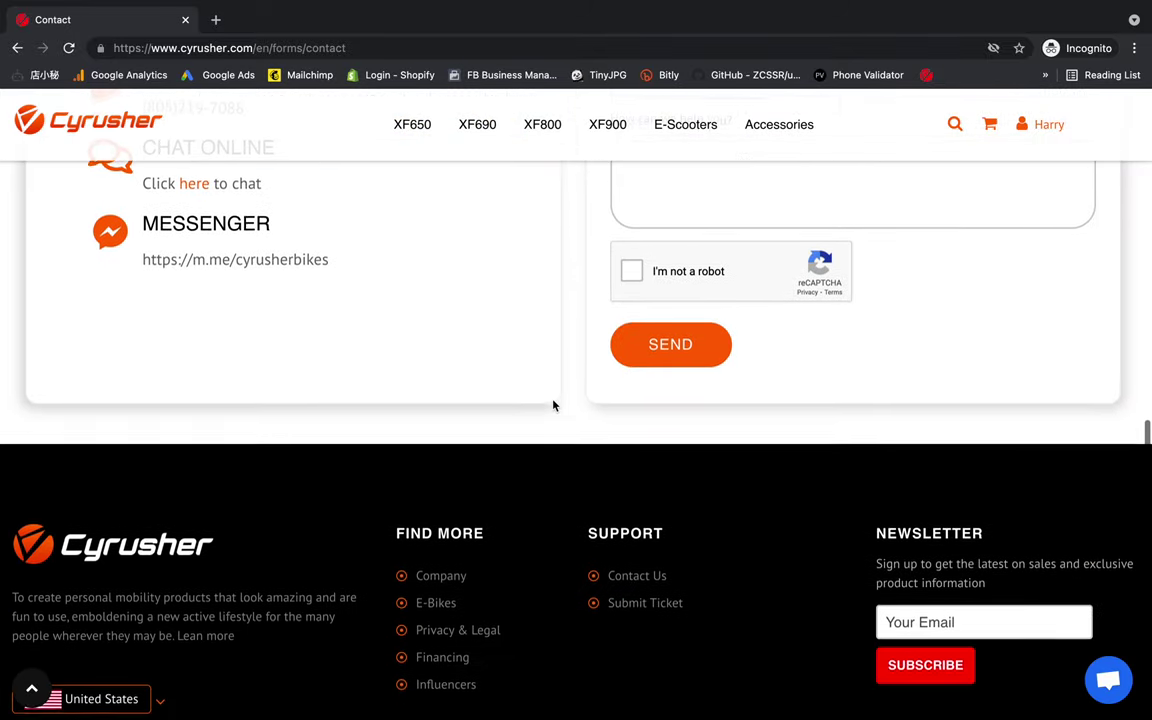
scroll(553, 405, down, 2)
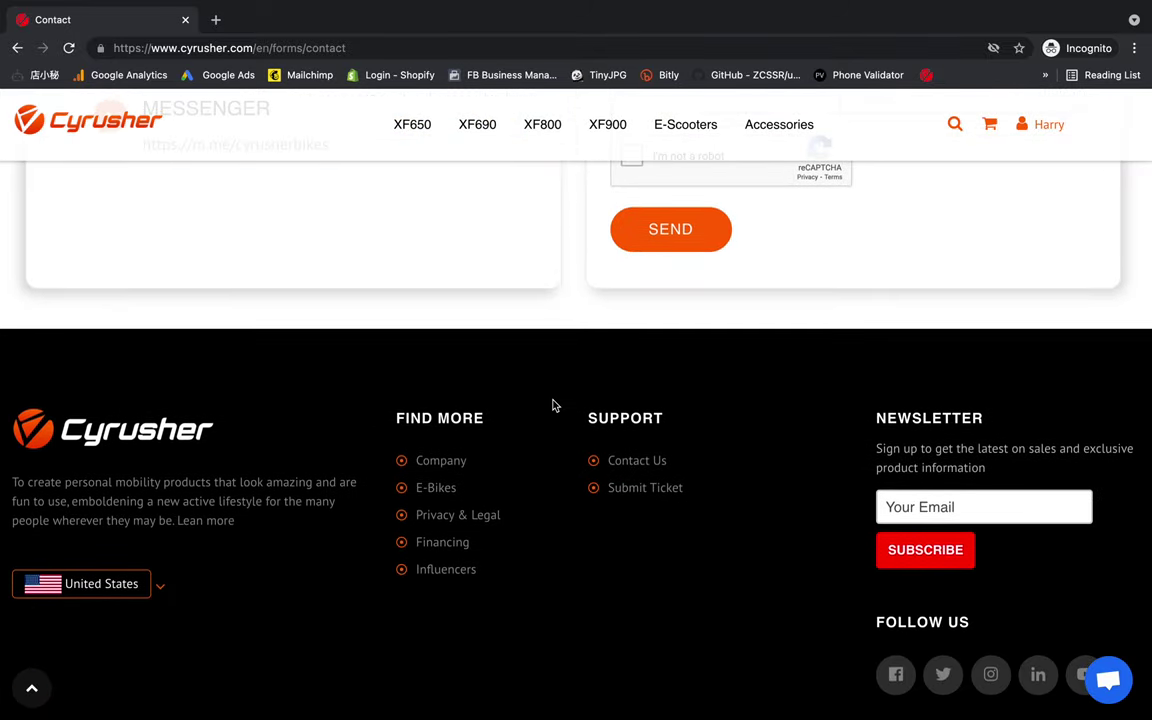
scroll(553, 405, up, 5)
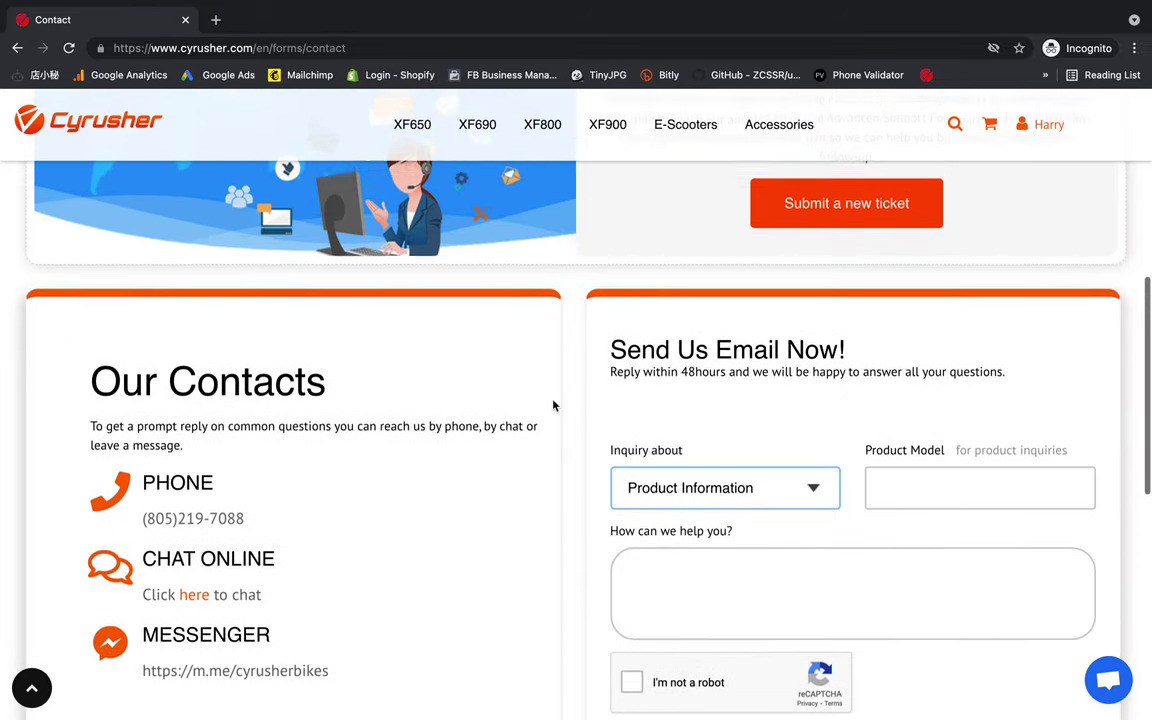
scroll(553, 405, up, 5)
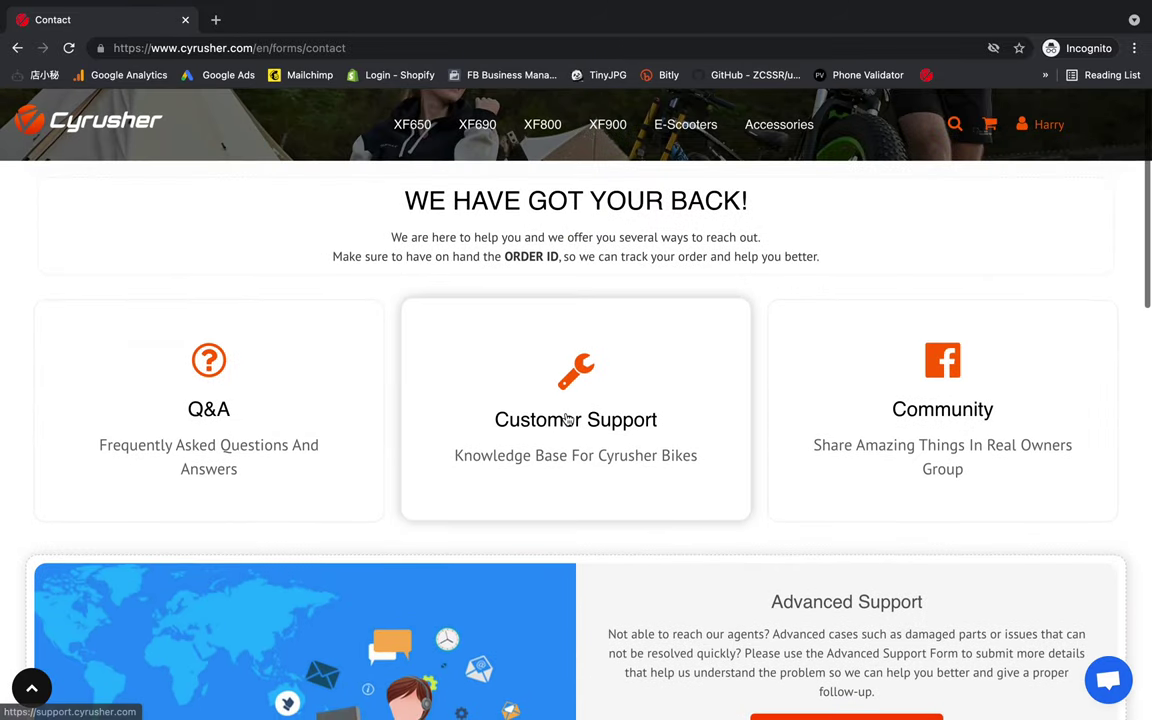